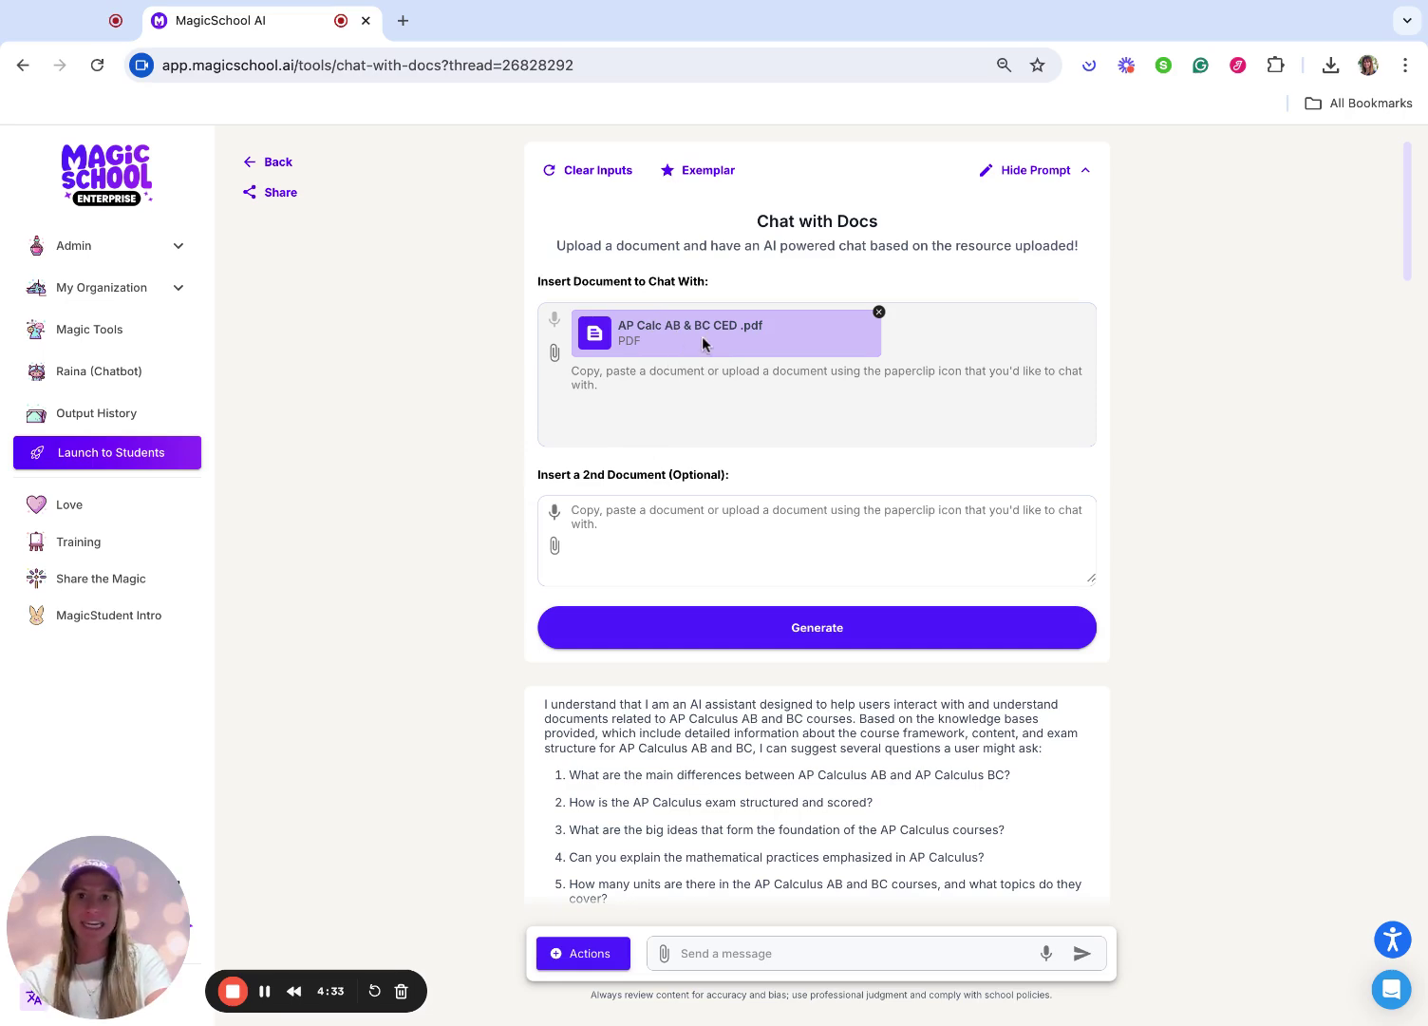
# Open the attached 'AP Calc AB & BC CED .pdf' in a new browser tab.
pyautogui.click(703, 344)
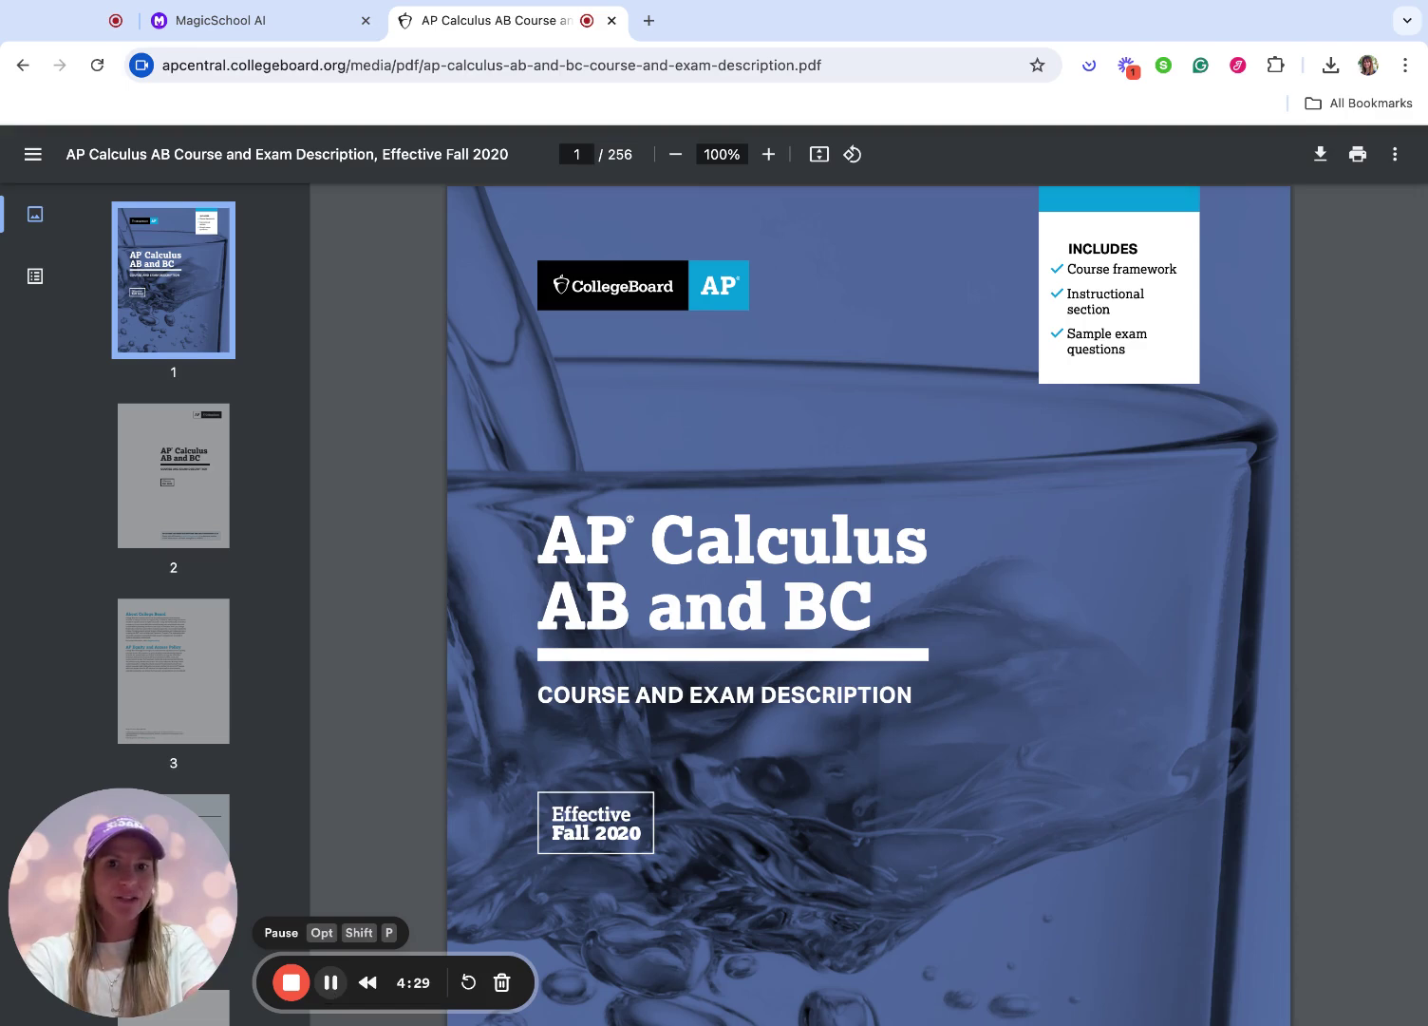
# Skim the AP Calculus course description cover page, then return to the Chat with Docs tab.
pyautogui.scroll(-3, 501, 433)
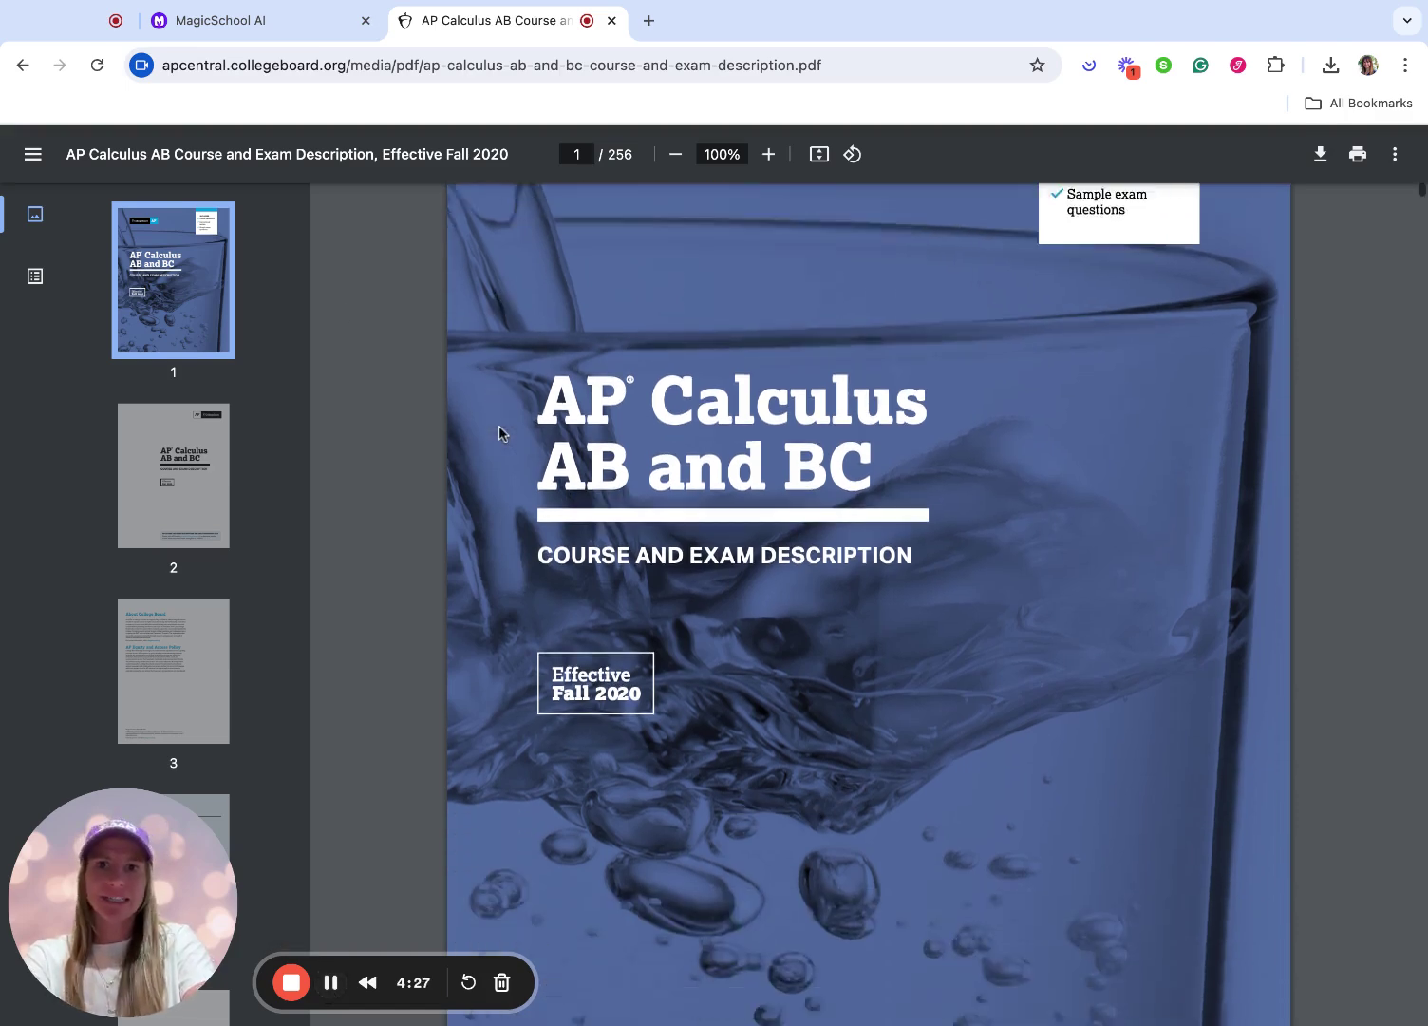
pyautogui.scroll(-6, 502, 433)
pyautogui.scroll(-5, 554, 589)
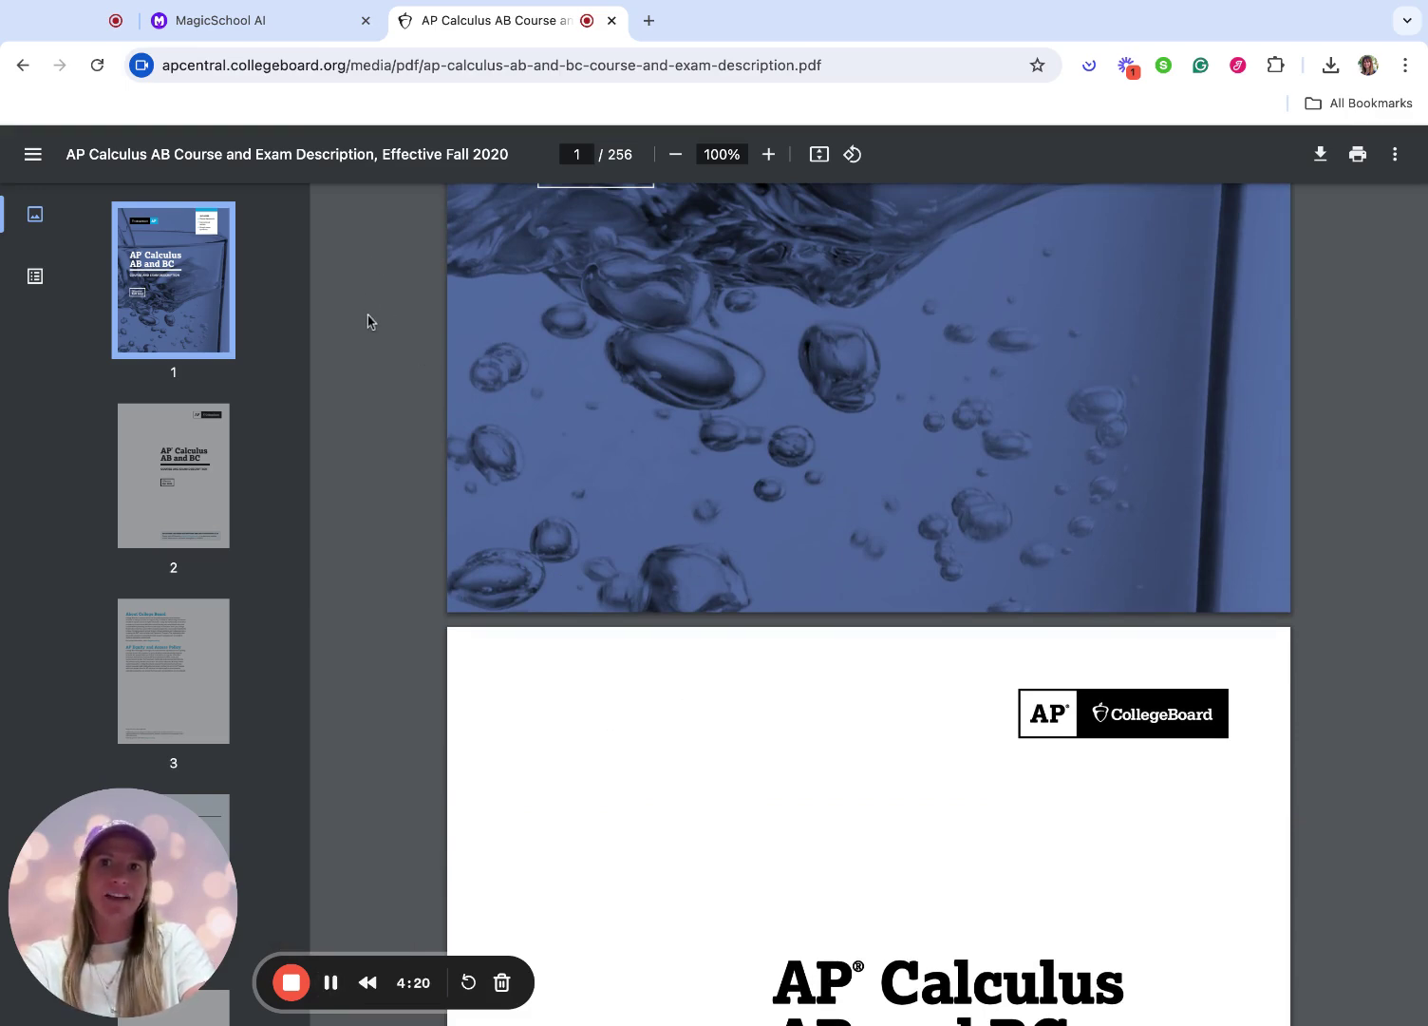
pyautogui.hotkey('ctrl', 'shift', 'Tab')
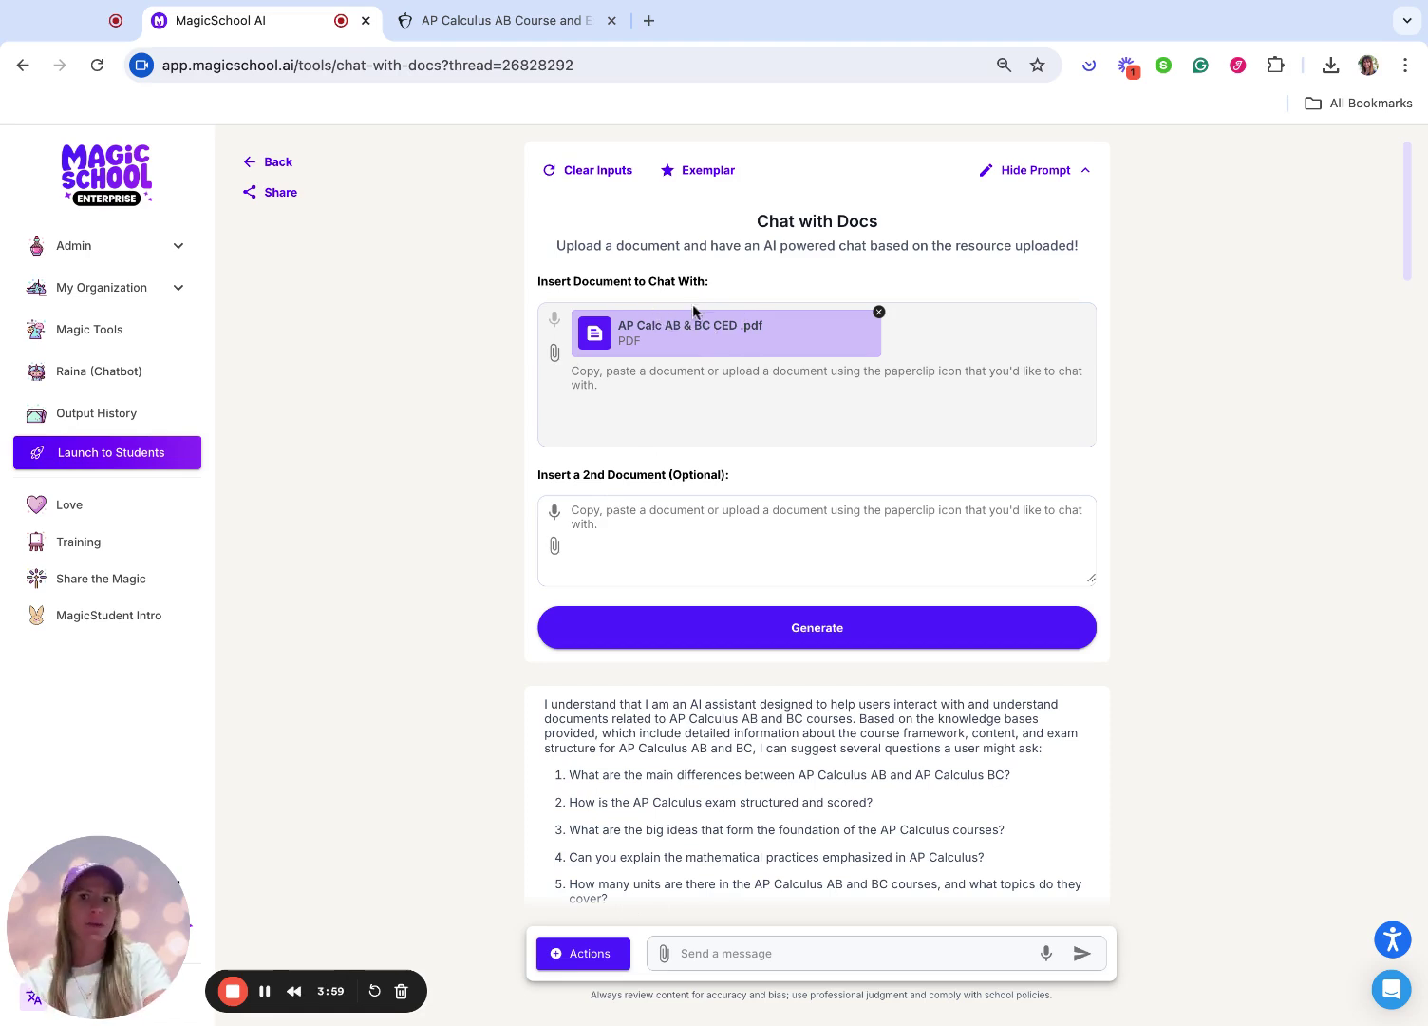
# Generate the Chat with Docs thread on the attached CED PDF to get ten sample questions.
pyautogui.click(684, 629)
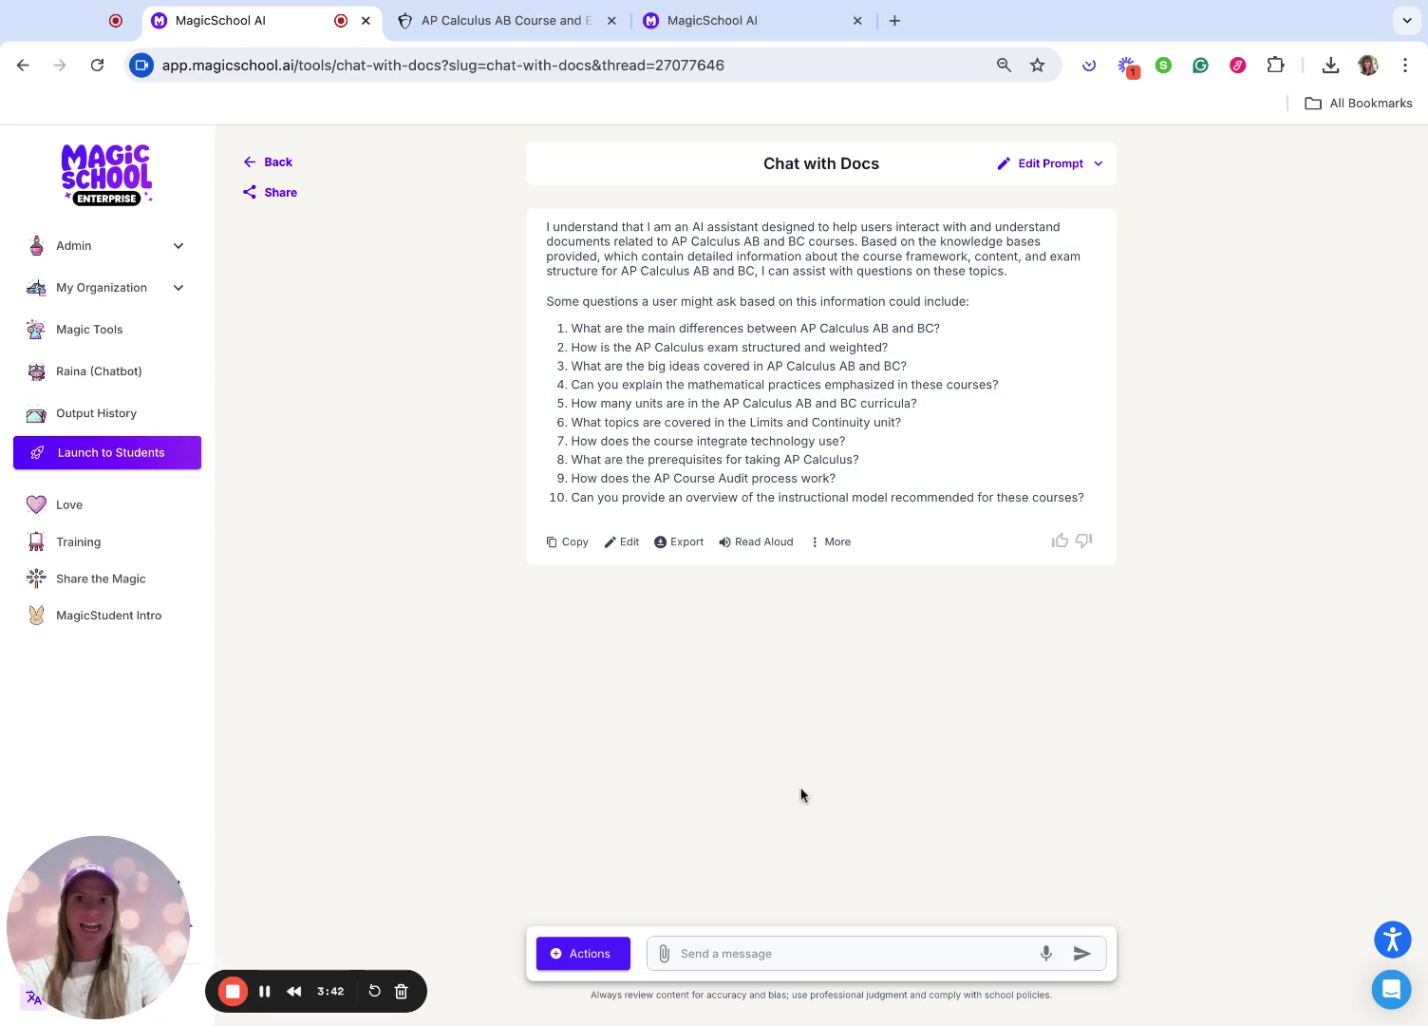
# Send the request 'can you create a syllabus for me for AP Calc AB' to the chat.
pyautogui.click(741, 950)
pyautogui.write('can you create a syllabus for me for AP Calc AB')
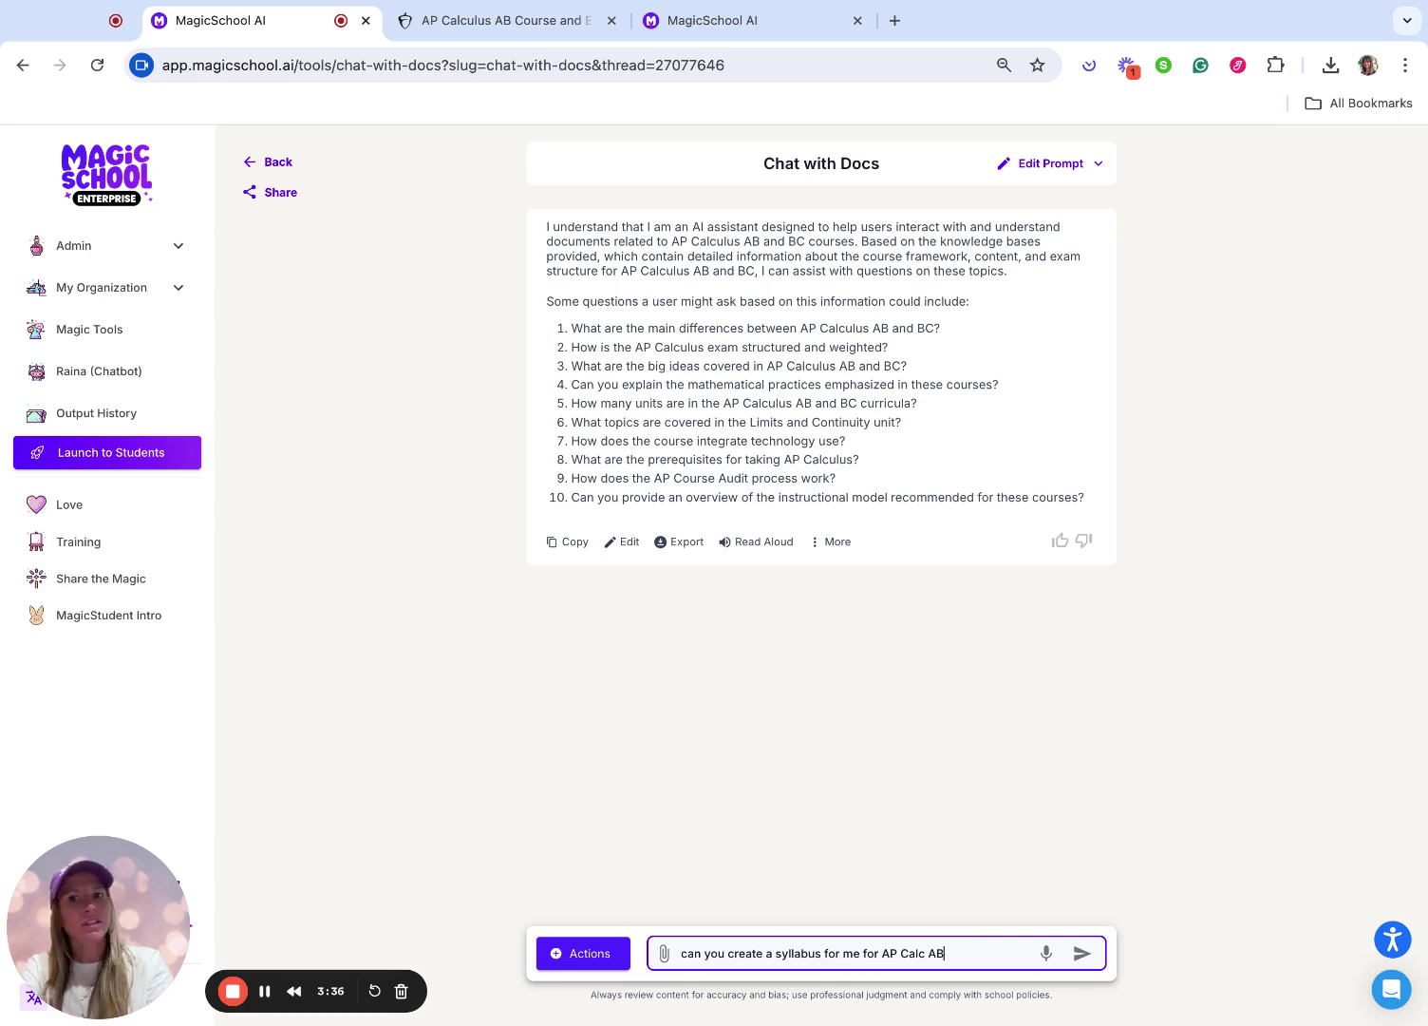
pyautogui.hotkey('shift', 'Left')
pyautogui.hotkey('shift', 'Left')
pyautogui.click(953, 954)
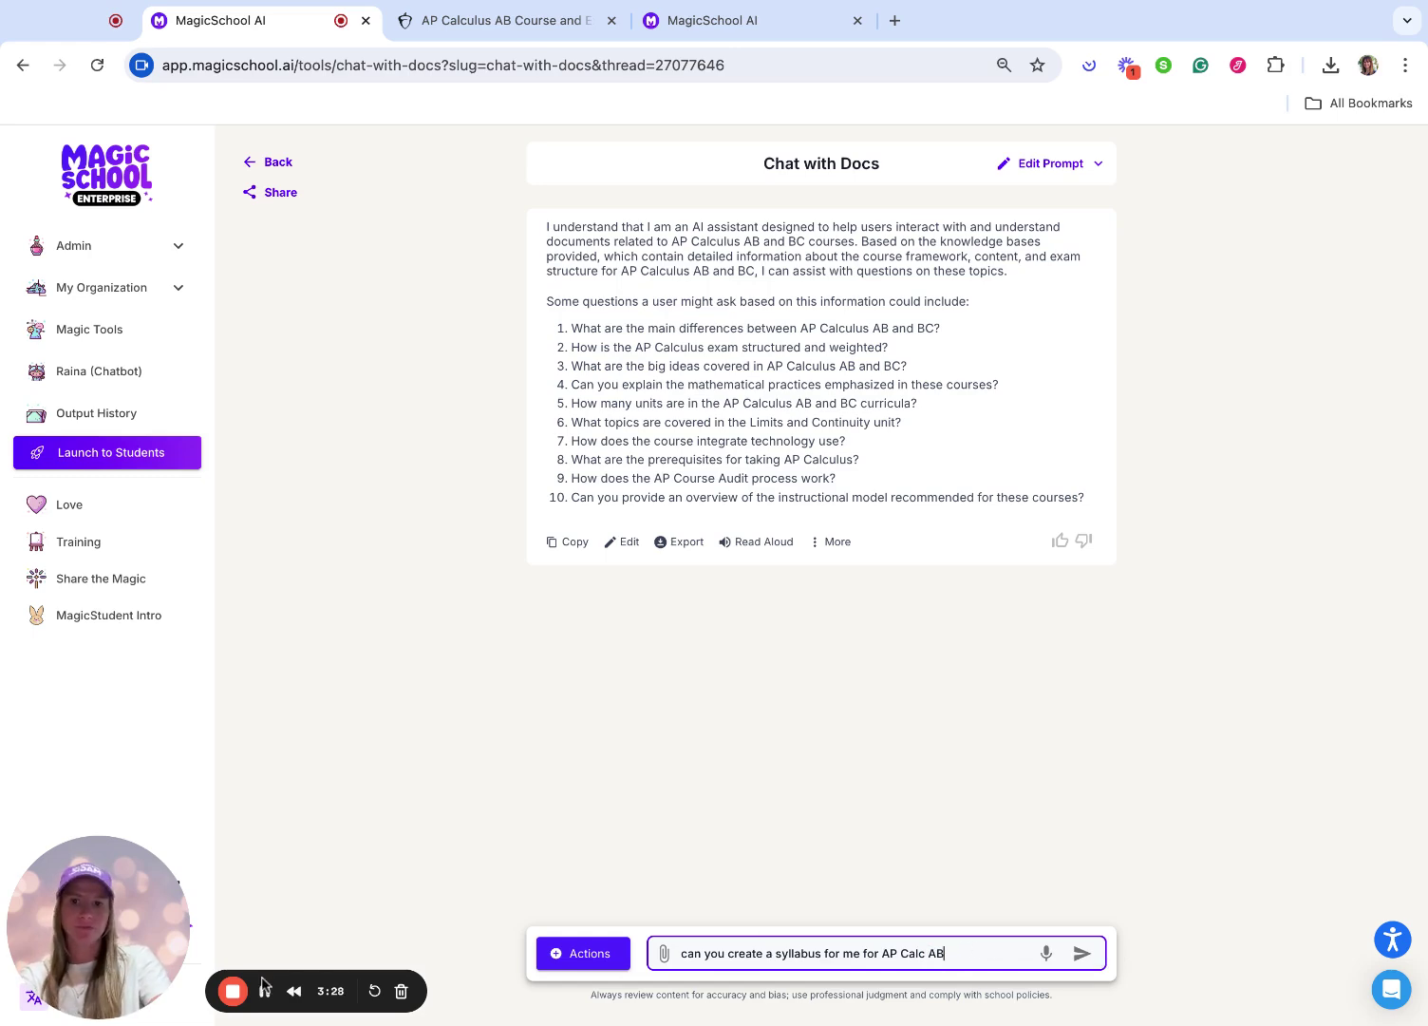
pyautogui.press('Return')
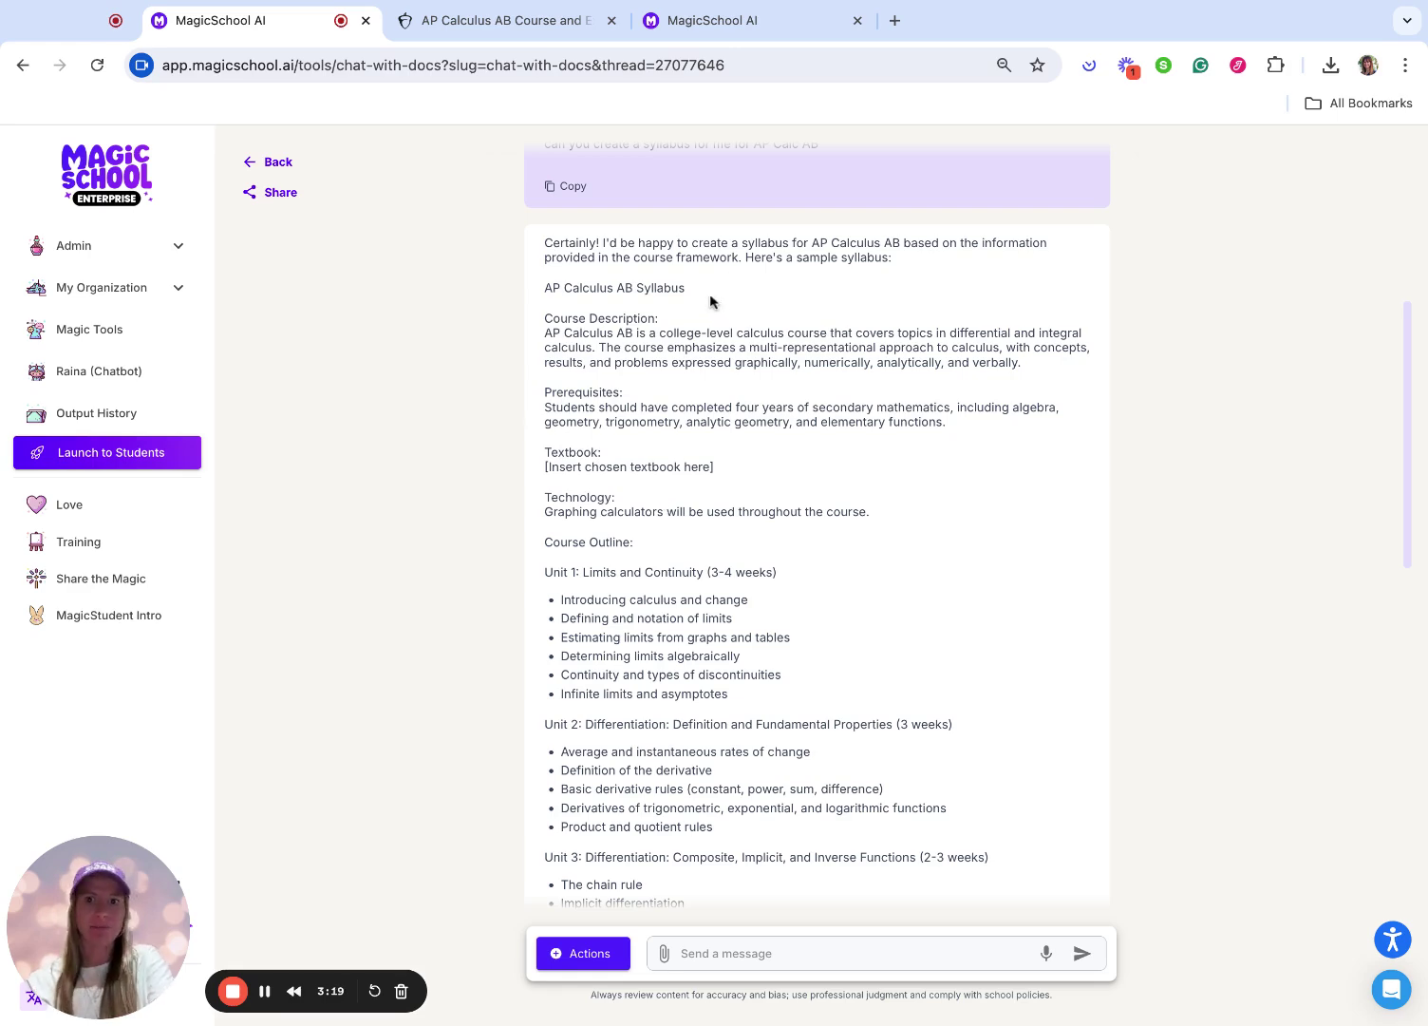
# Scroll through the AP Calculus AB syllabus down to its Assessment and AP Exam notes.
pyautogui.scroll(-7, 833, 528)
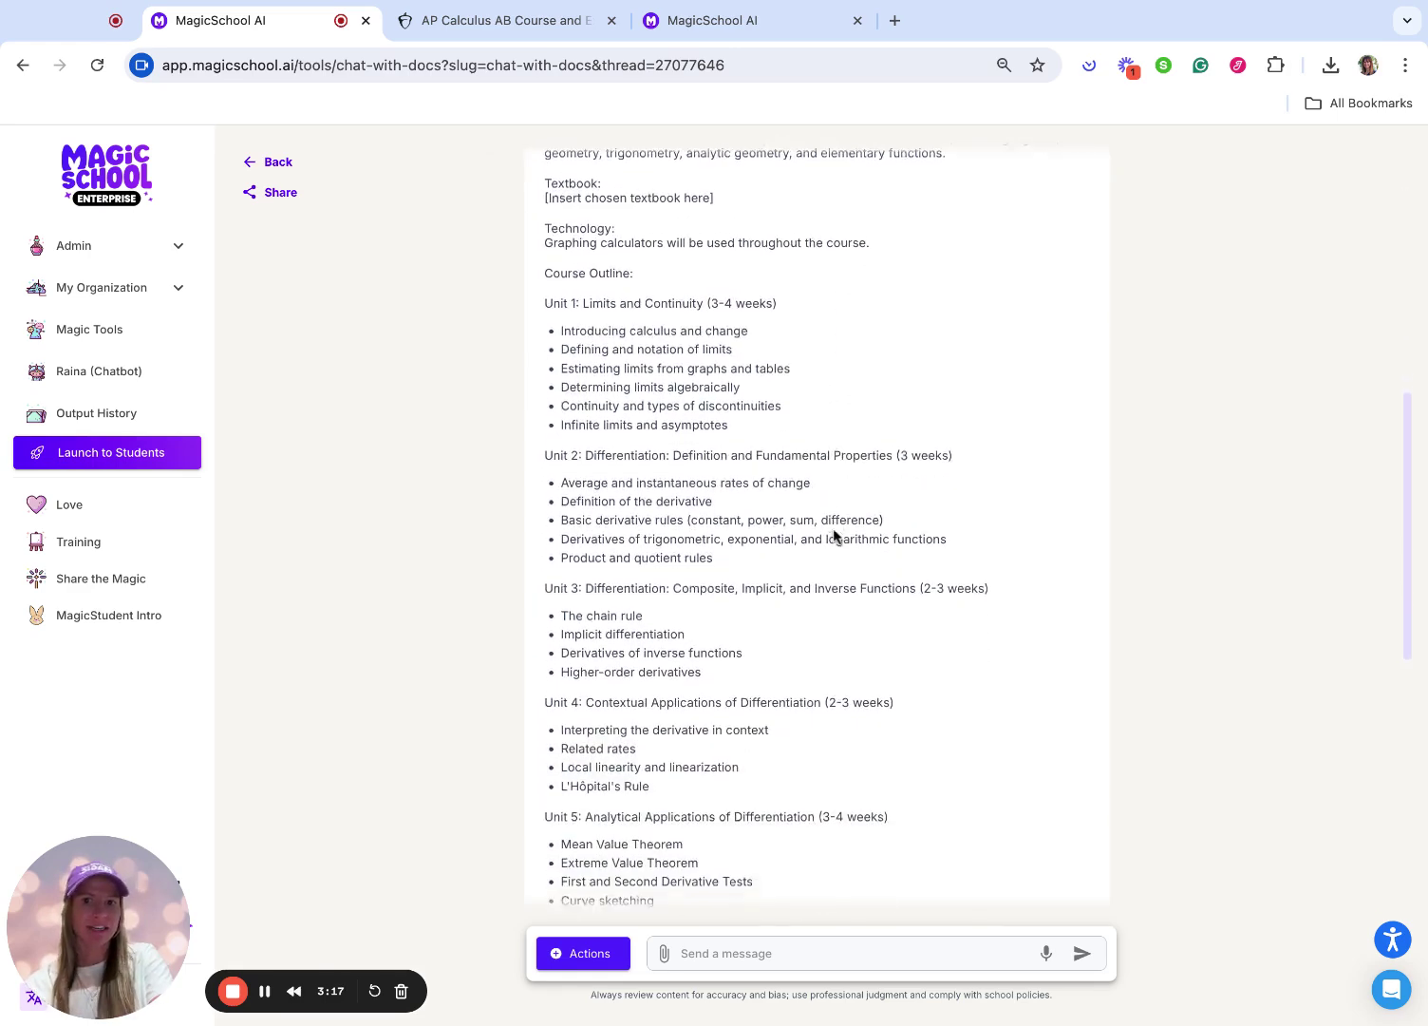
pyautogui.scroll(-4, 832, 528)
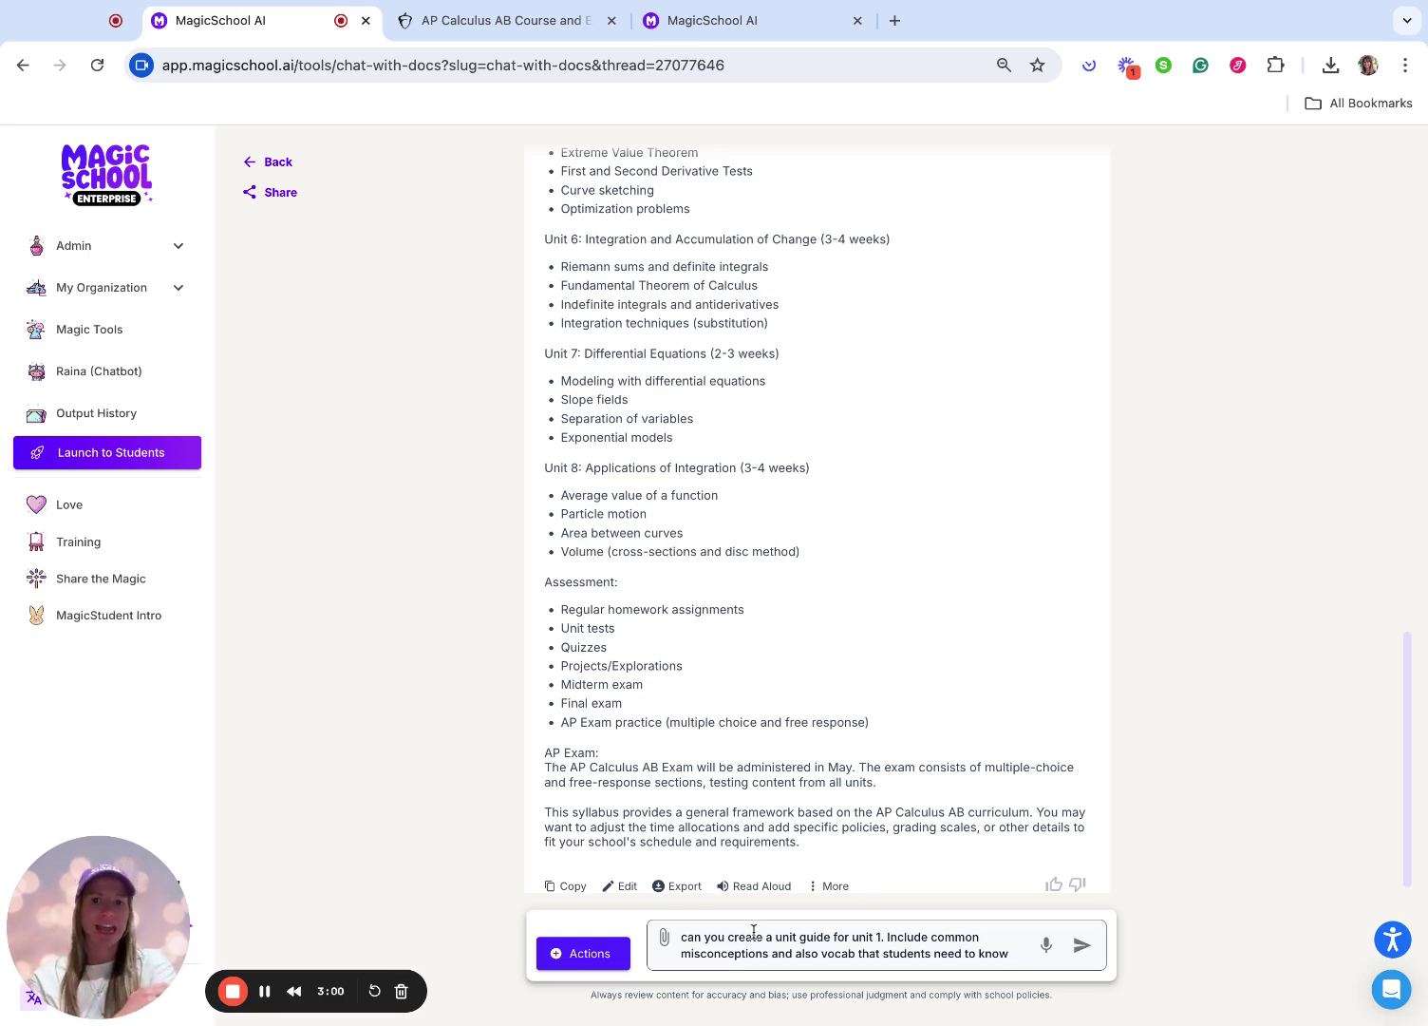
# Review and send the drafted Unit 1 guide request asking for common misconceptions and vocabulary.
pyautogui.click(793, 938)
pyautogui.hotkey('shift', 'Right')
pyautogui.hotkey('shift', 'Right')
pyautogui.hotkey('shift', 'Right')
pyautogui.hotkey('shift', 'Right')
pyautogui.hotkey('shift', 'Right')
pyautogui.hotkey('shift', 'Right')
pyautogui.hotkey('shift', 'Right')
pyautogui.hotkey('shift', 'Right')
pyautogui.hotkey('shift', 'Right')
pyautogui.hotkey('shift', 'Right')
pyautogui.hotkey('shift', 'Right')
pyautogui.hotkey('shift', 'Right')
pyautogui.hotkey('shift', 'Right')
pyautogui.hotkey('shift', 'Right')
pyautogui.hotkey('shift', 'Right')
pyautogui.hotkey('shift', 'Right')
pyautogui.hotkey('shift', 'Right')
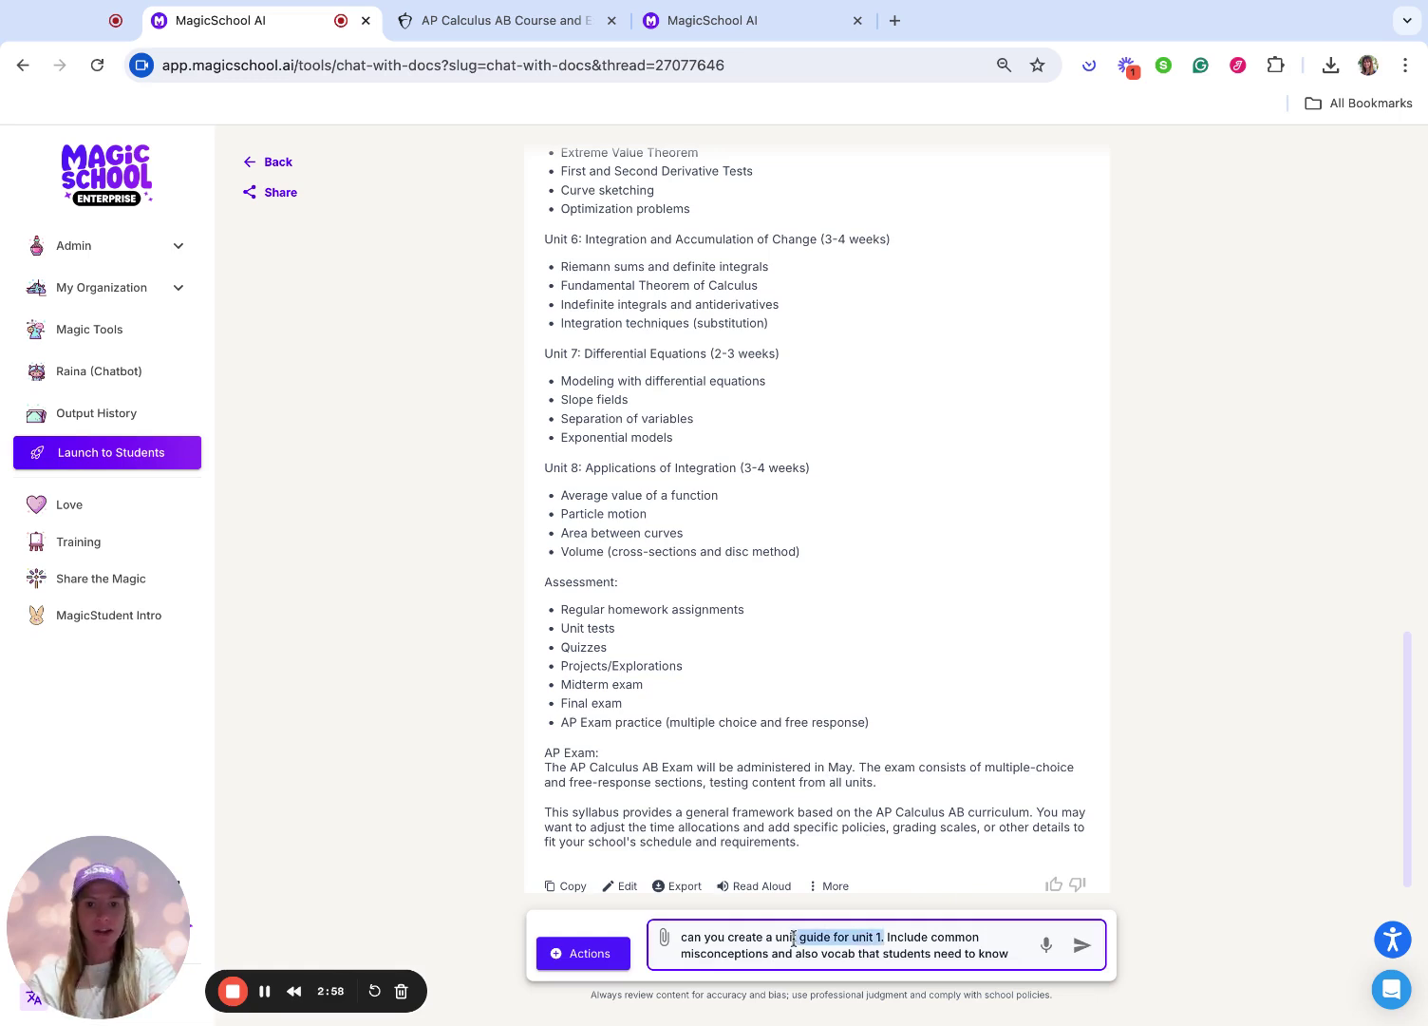
pyautogui.click(893, 937)
pyautogui.doubleClick(887, 937)
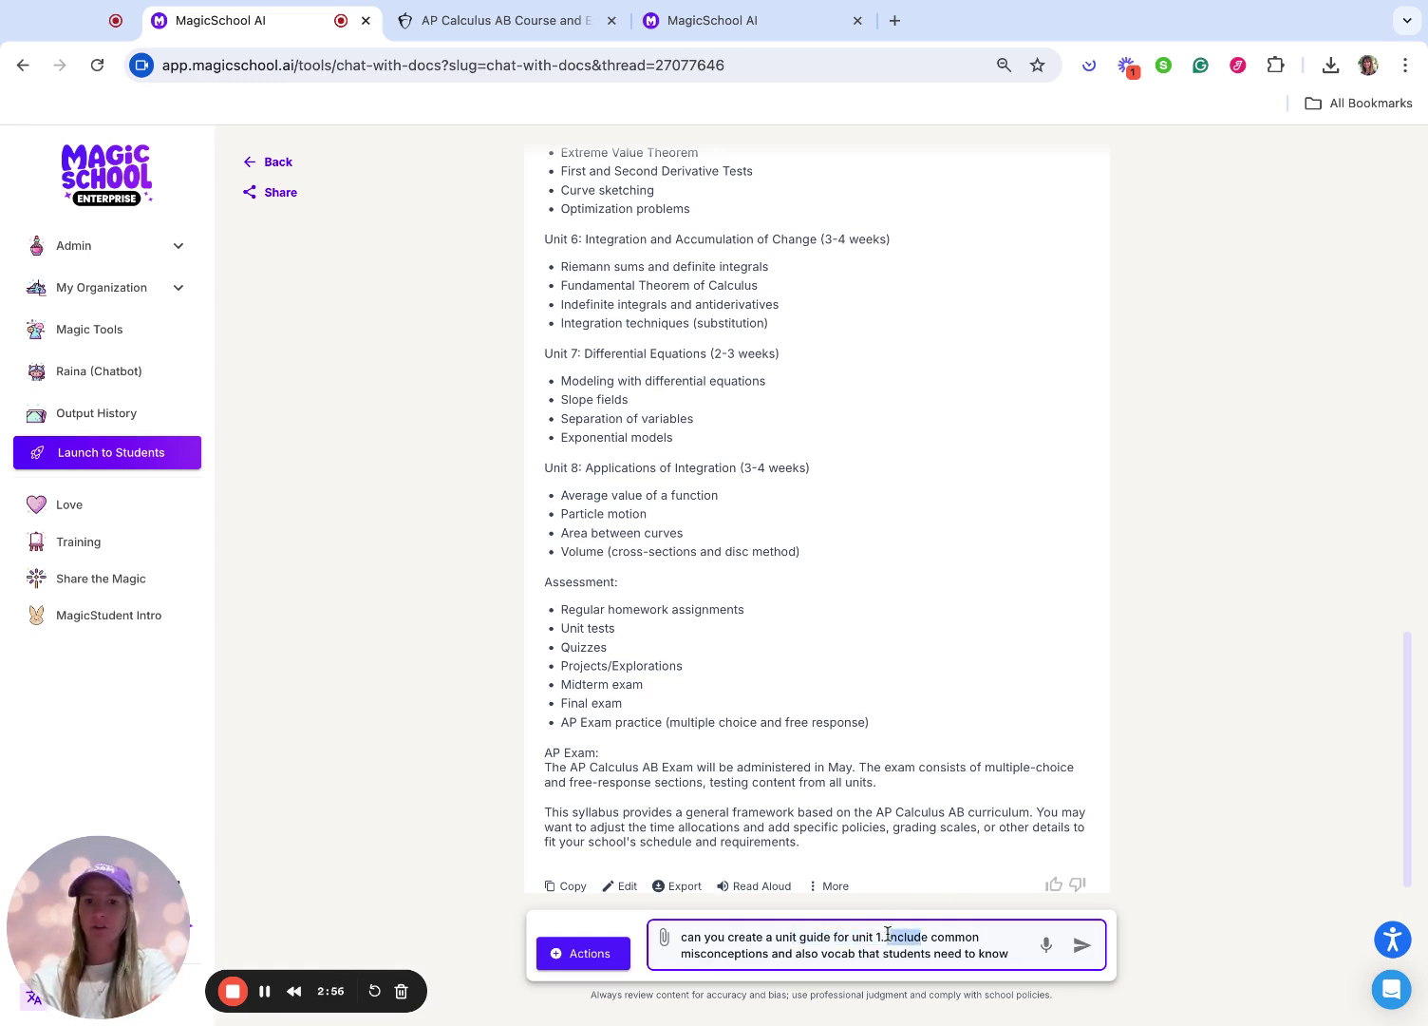
pyautogui.hotkey('shift', 'Down')
pyautogui.hotkey('shift', 'Right')
pyautogui.hotkey('shift', 'Right')
pyautogui.hotkey('shift', 'Right')
pyautogui.hotkey('shift', 'Right')
pyautogui.hotkey('shift', 'Right')
pyautogui.hotkey('shift', 'Right')
pyautogui.hotkey('shift', 'Right')
pyautogui.hotkey('shift', 'Right')
pyautogui.hotkey('shift', 'Right')
pyautogui.hotkey('shift', 'Right')
pyautogui.hotkey('shift', 'Right')
pyautogui.hotkey('shift', 'Right')
pyautogui.hotkey('shift', 'Right')
pyautogui.hotkey('shift', 'Right')
pyautogui.hotkey('shift', 'Right')
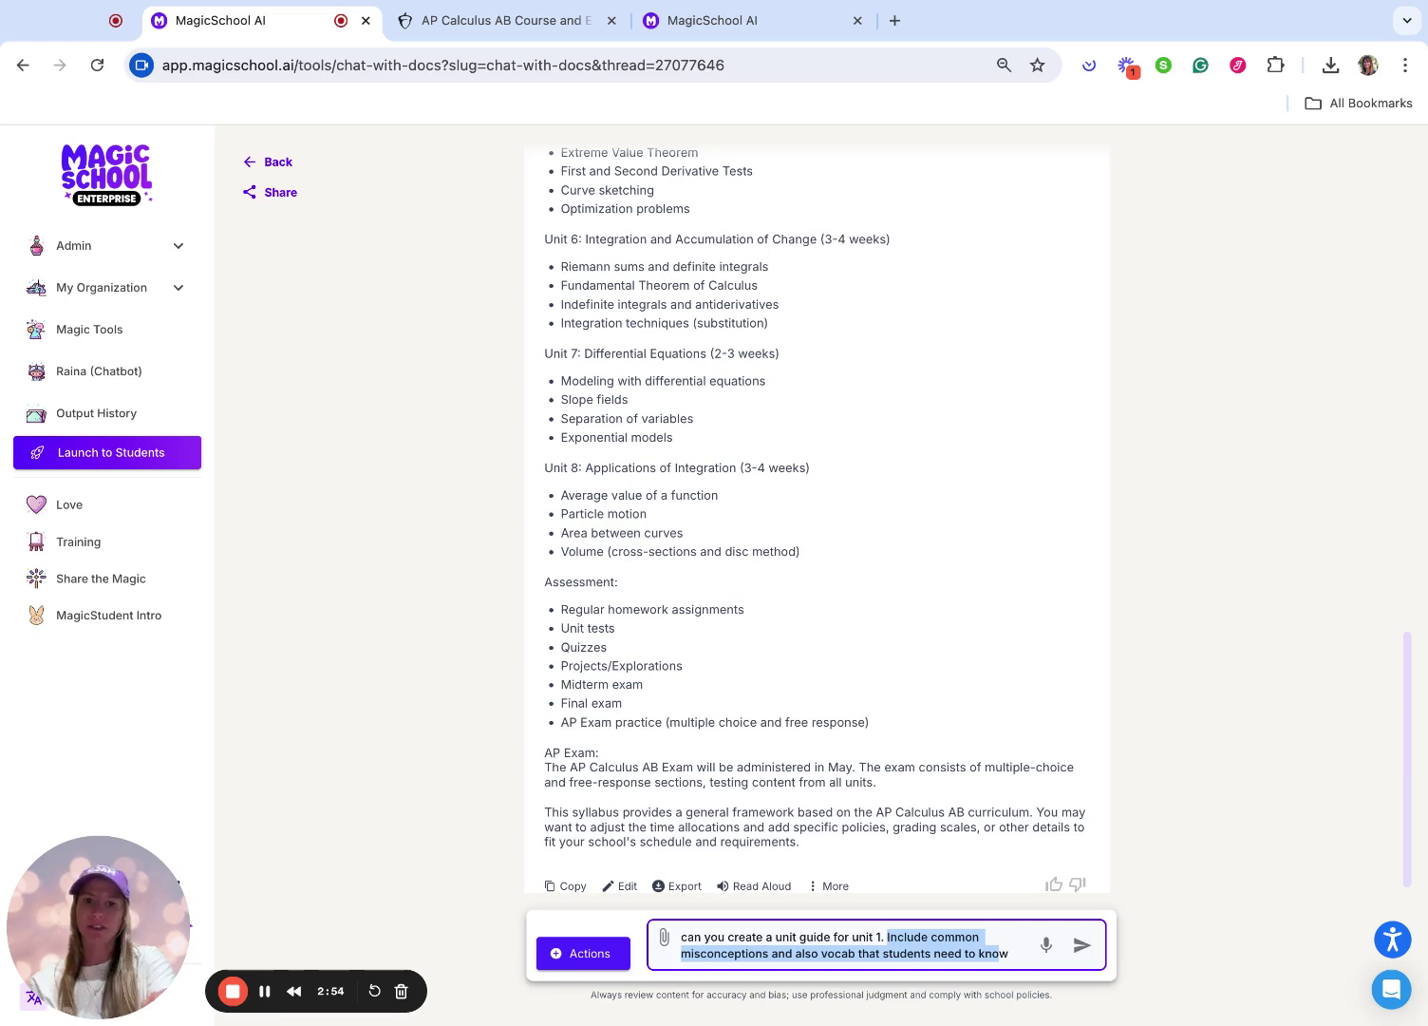
pyautogui.hotkey('shift', 'Right')
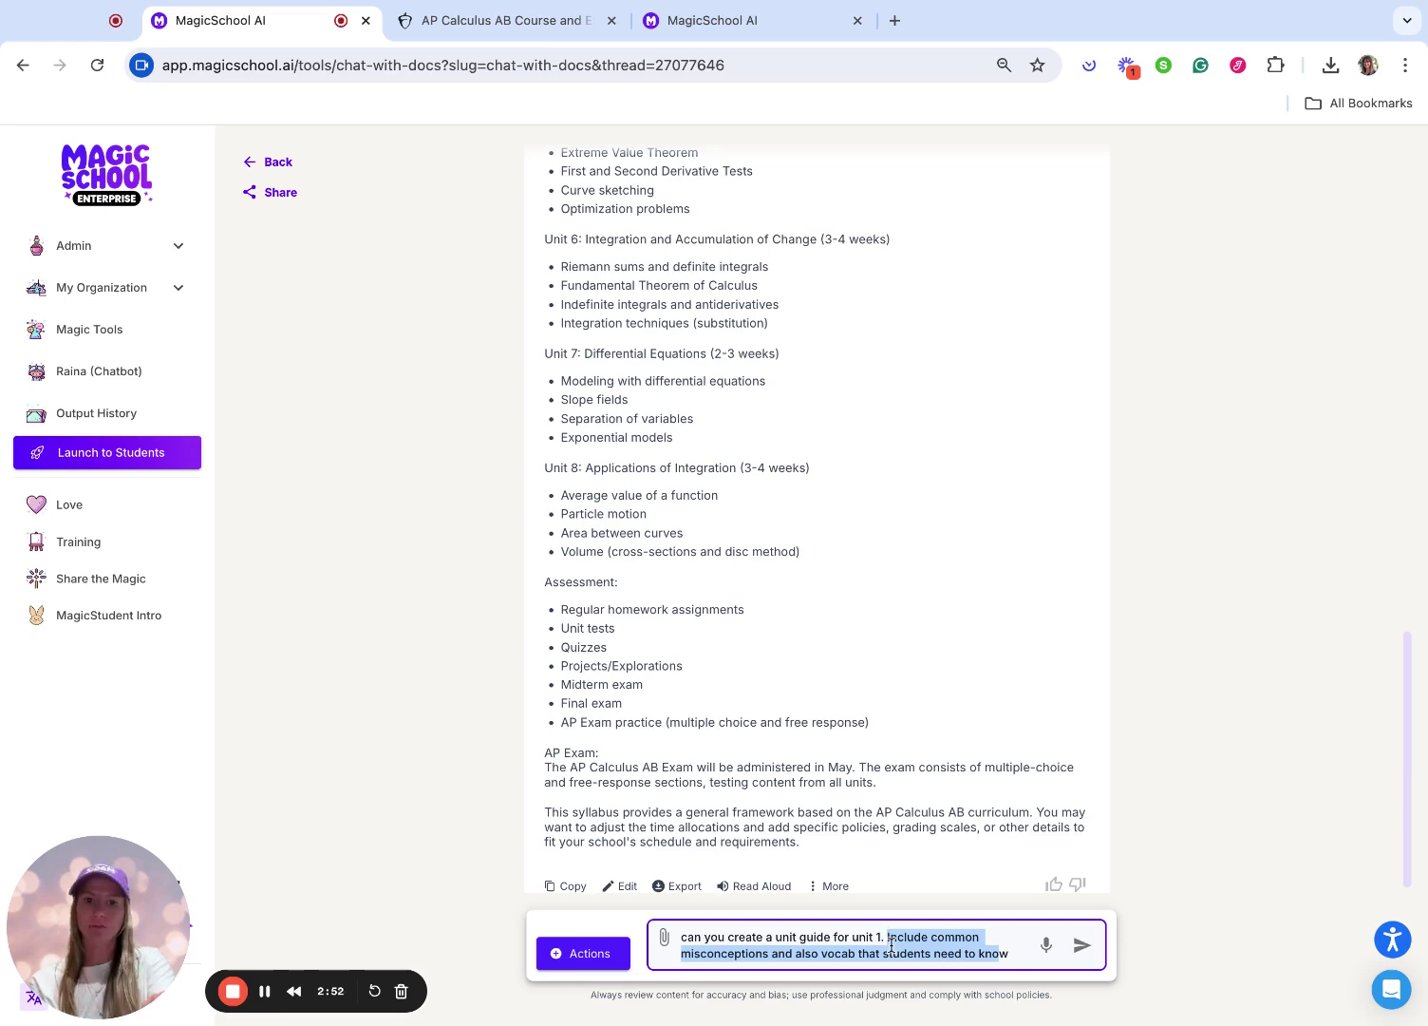
pyautogui.click(1098, 945)
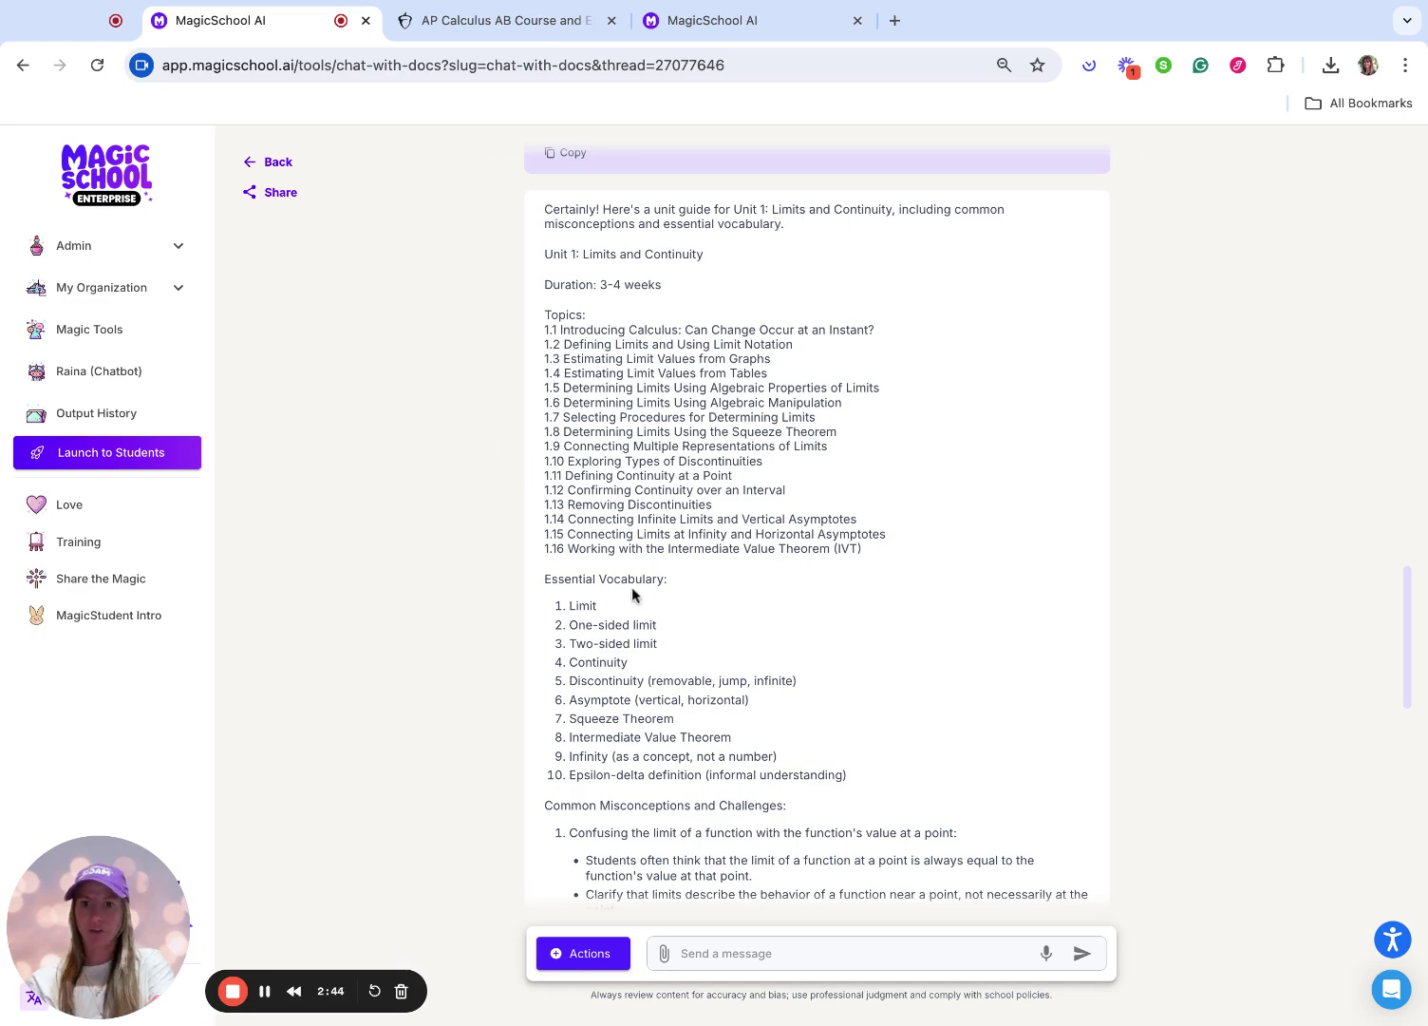
pyautogui.scroll(-3, 631, 587)
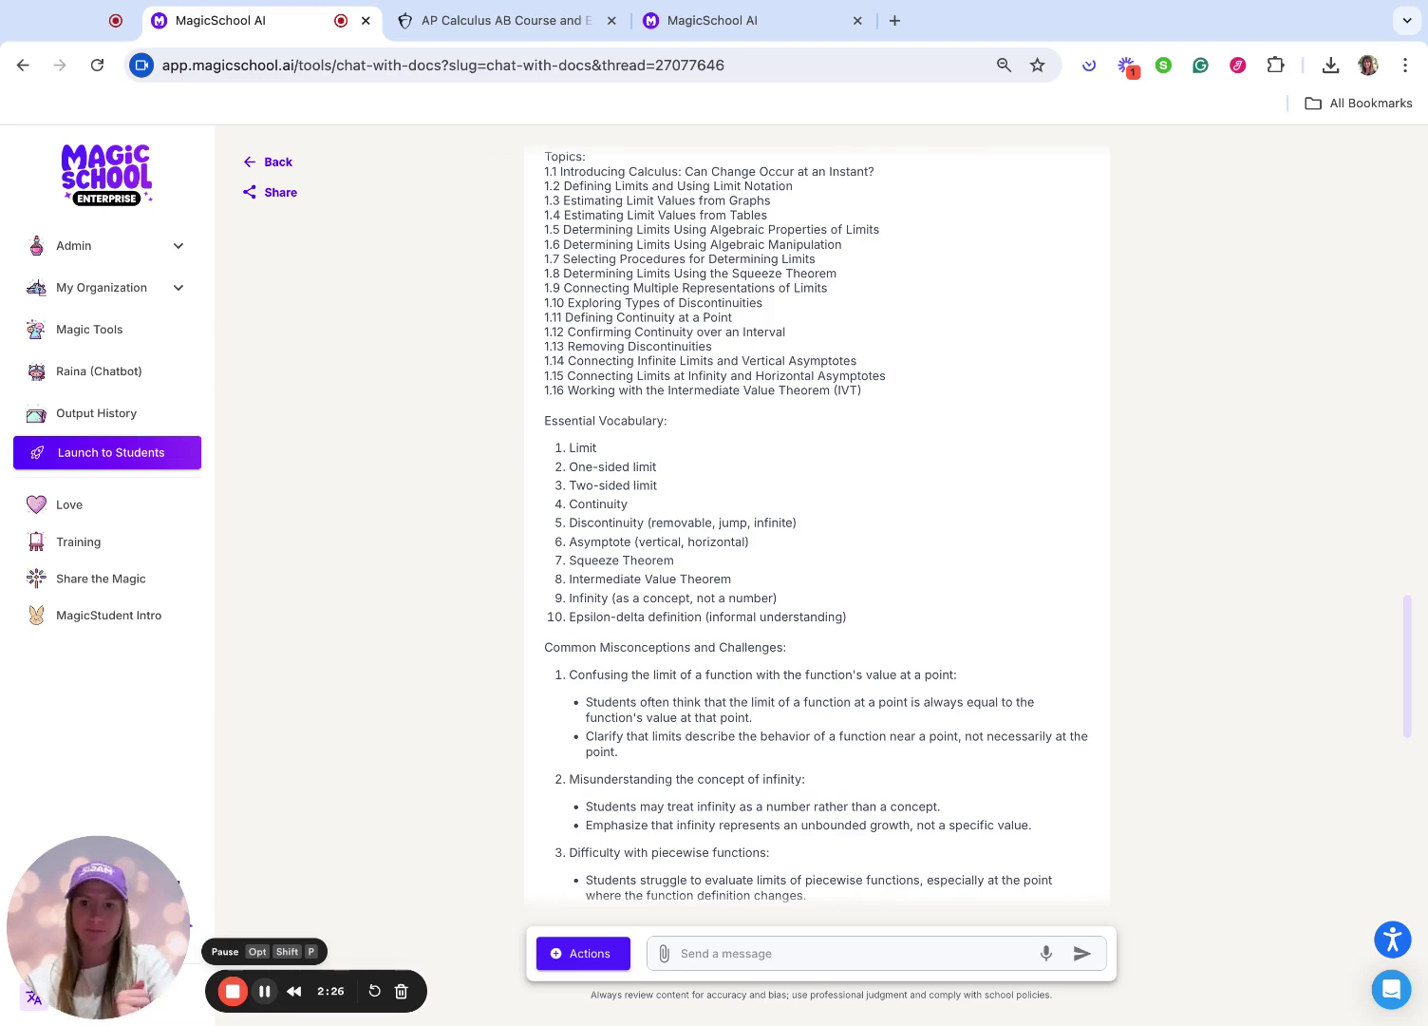
pyautogui.click(705, 941)
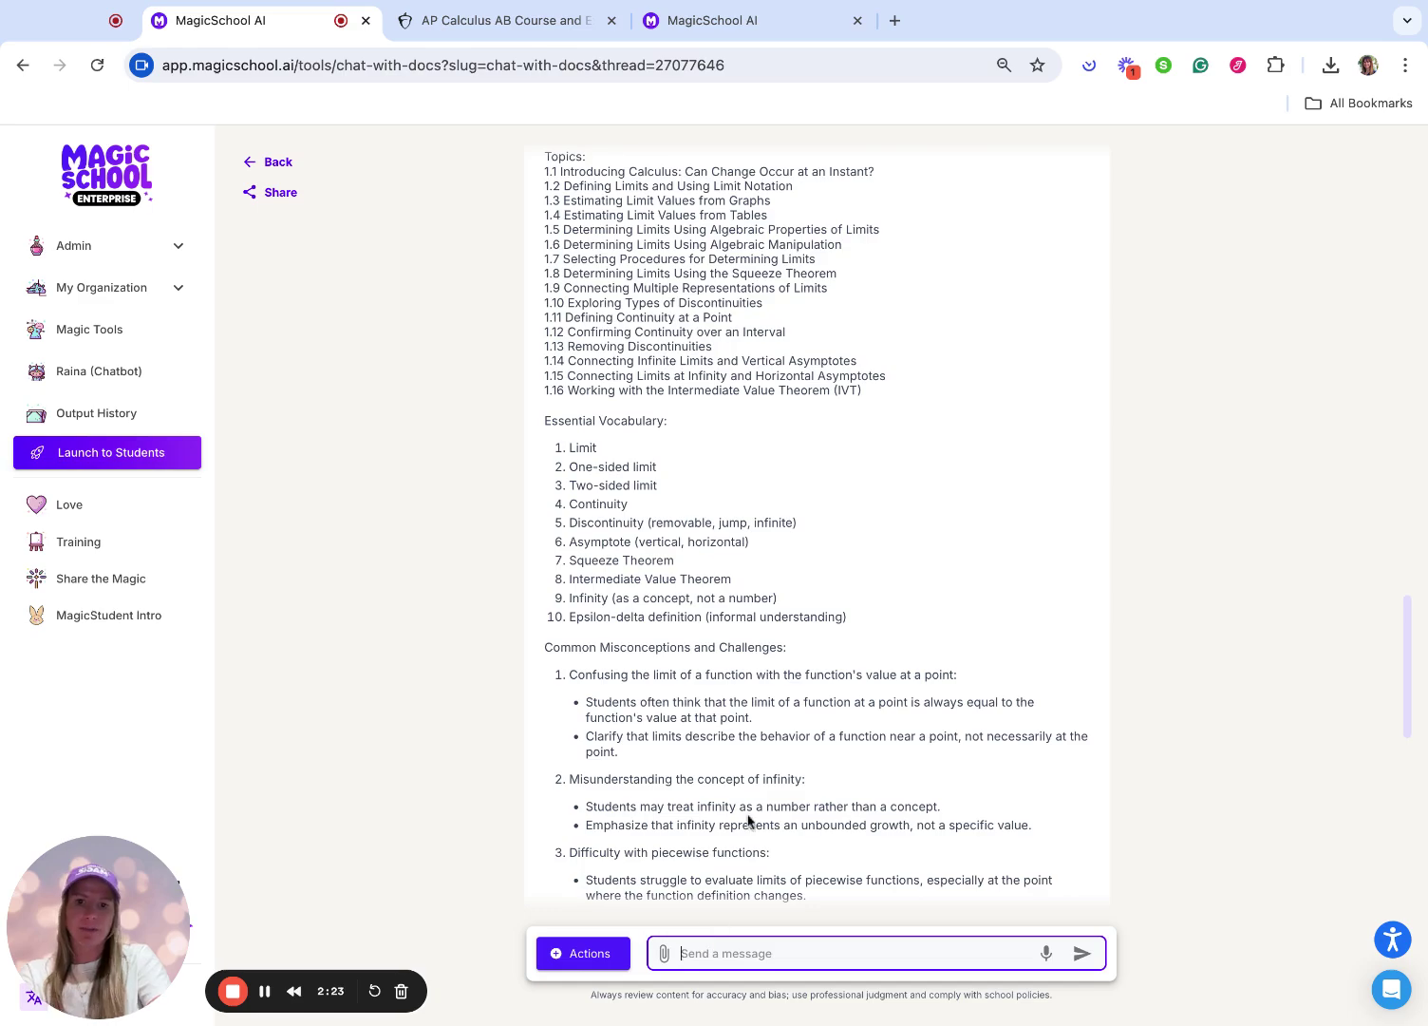
pyautogui.scroll(-10, 749, 820)
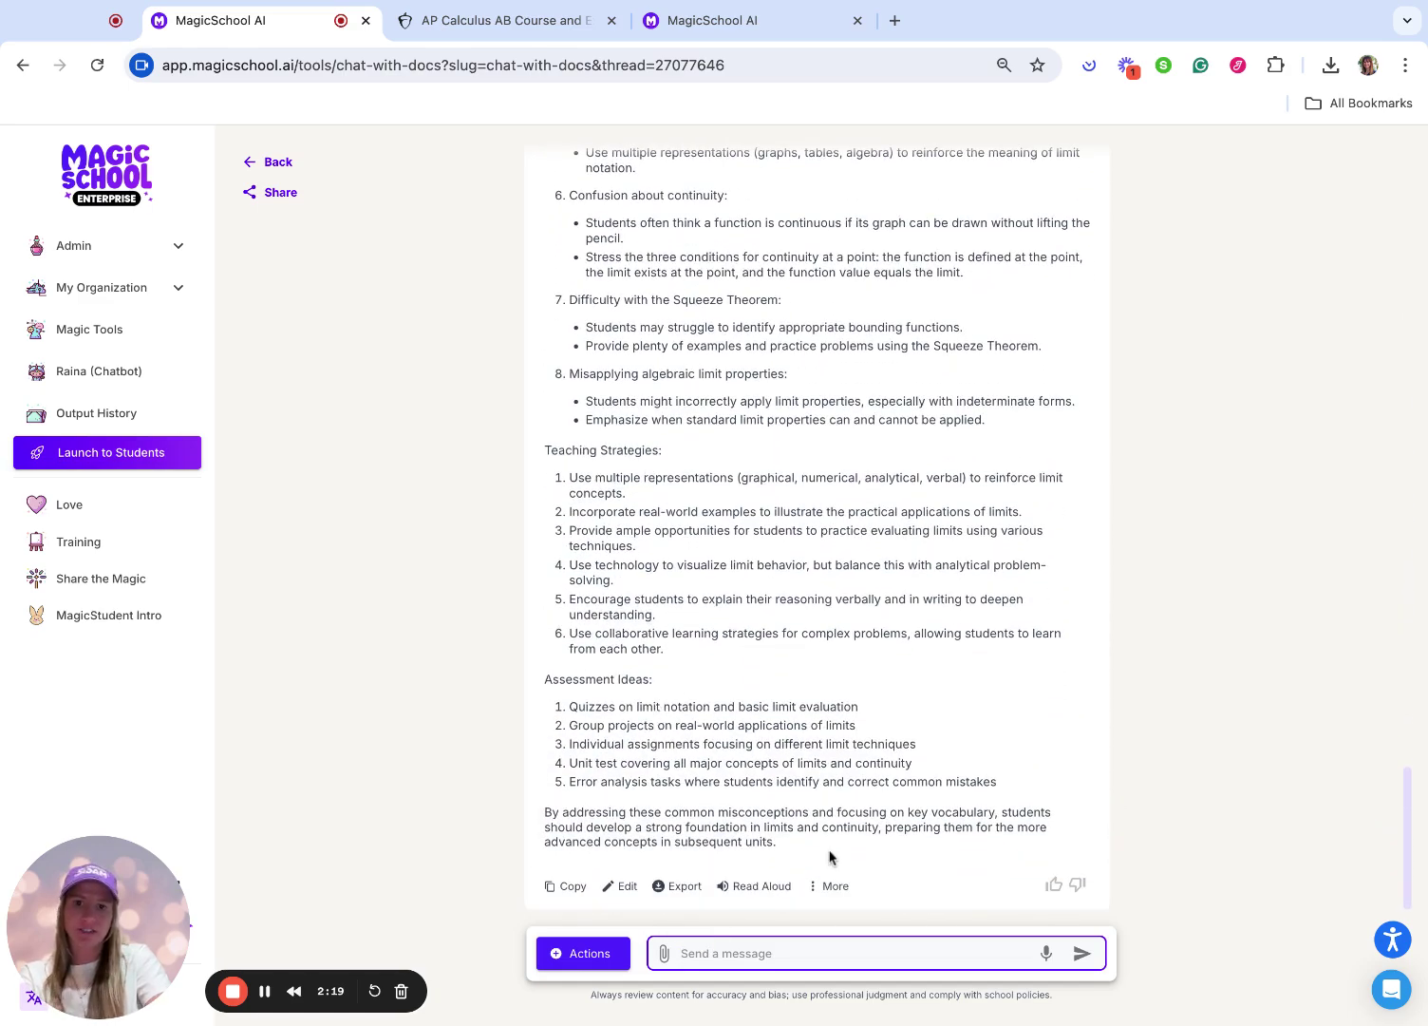
# Send a follow-up to combine everything into one Unit 1 guide, then read the reply.
pyautogui.write('can you include prior knowledge and then ideas for warm ups and assessments?')
pyautogui.press('Return')
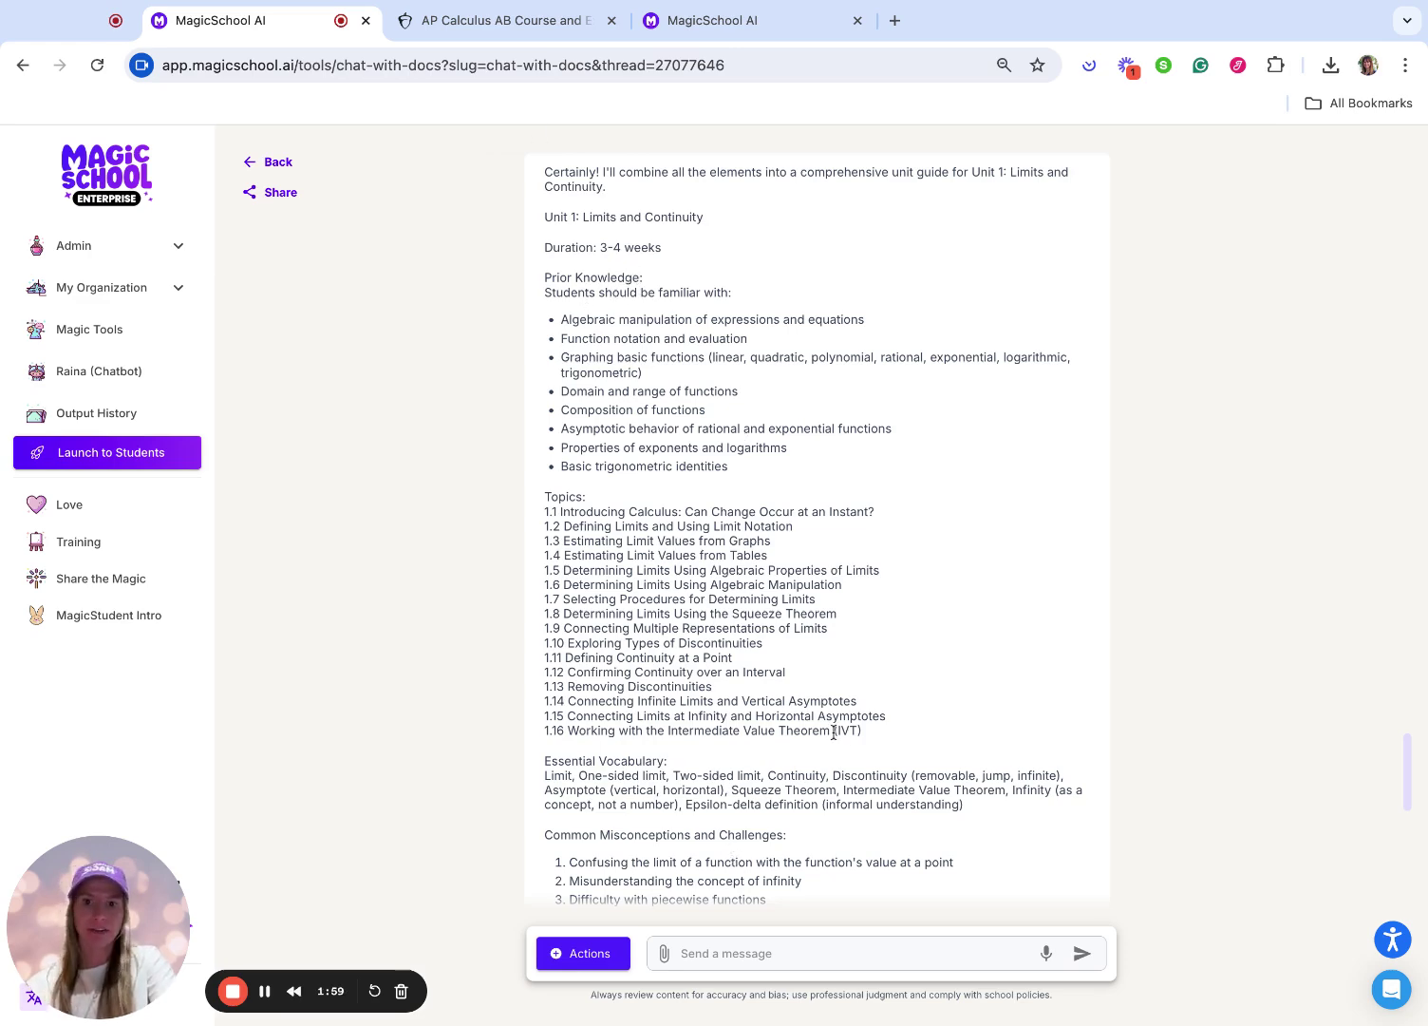
pyautogui.scroll(-4, 836, 740)
pyautogui.scroll(-3, 835, 732)
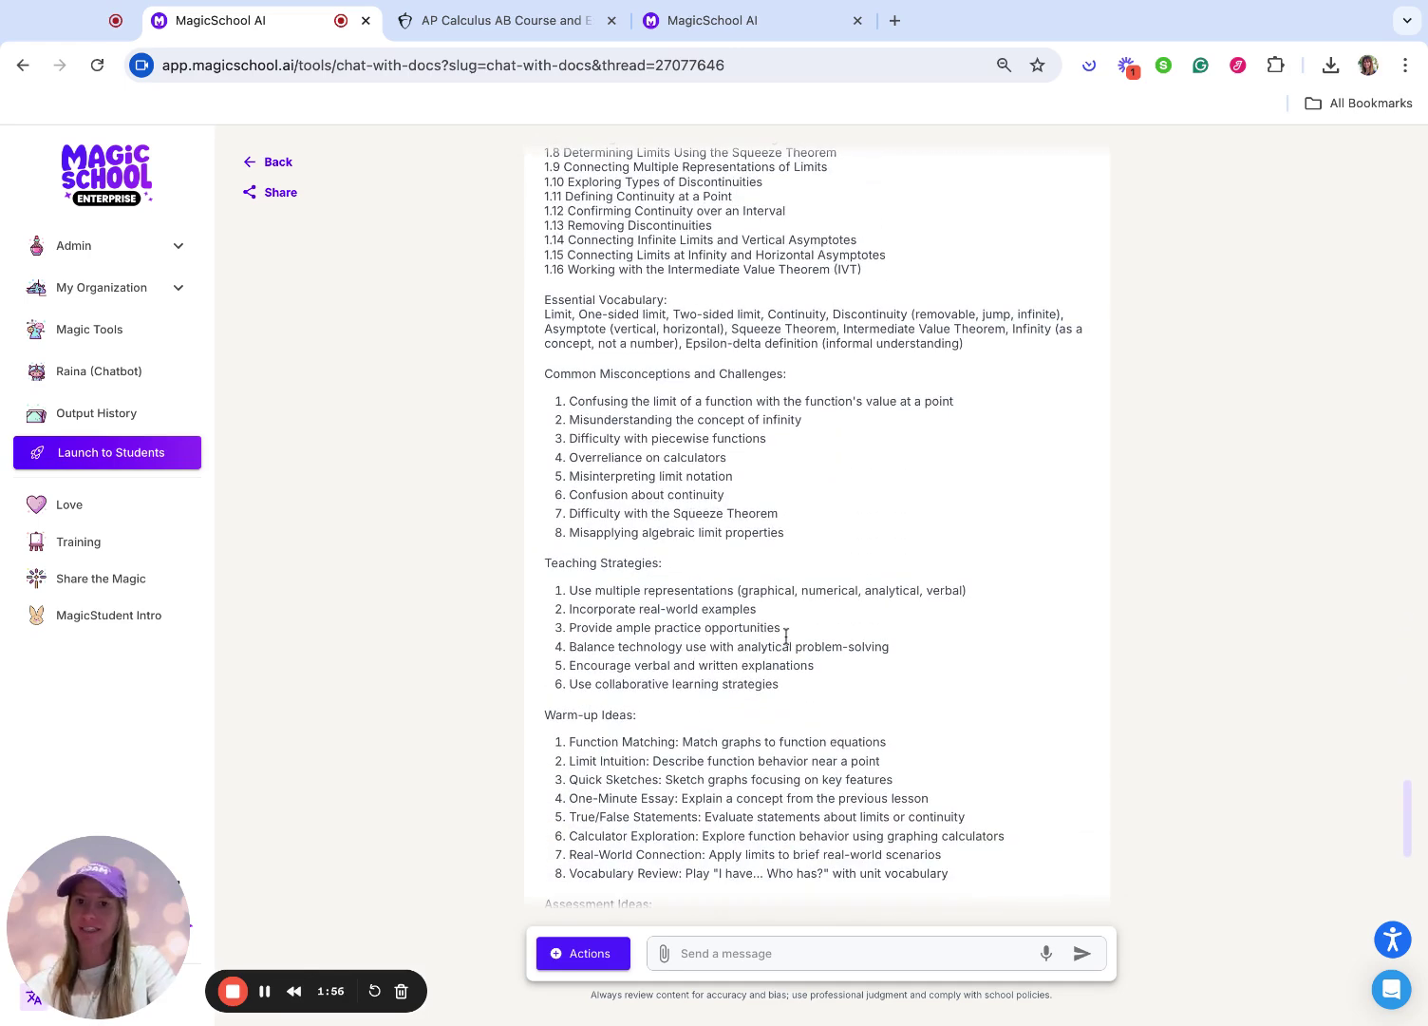
pyautogui.scroll(-1, 790, 641)
pyautogui.scroll(-4, 790, 641)
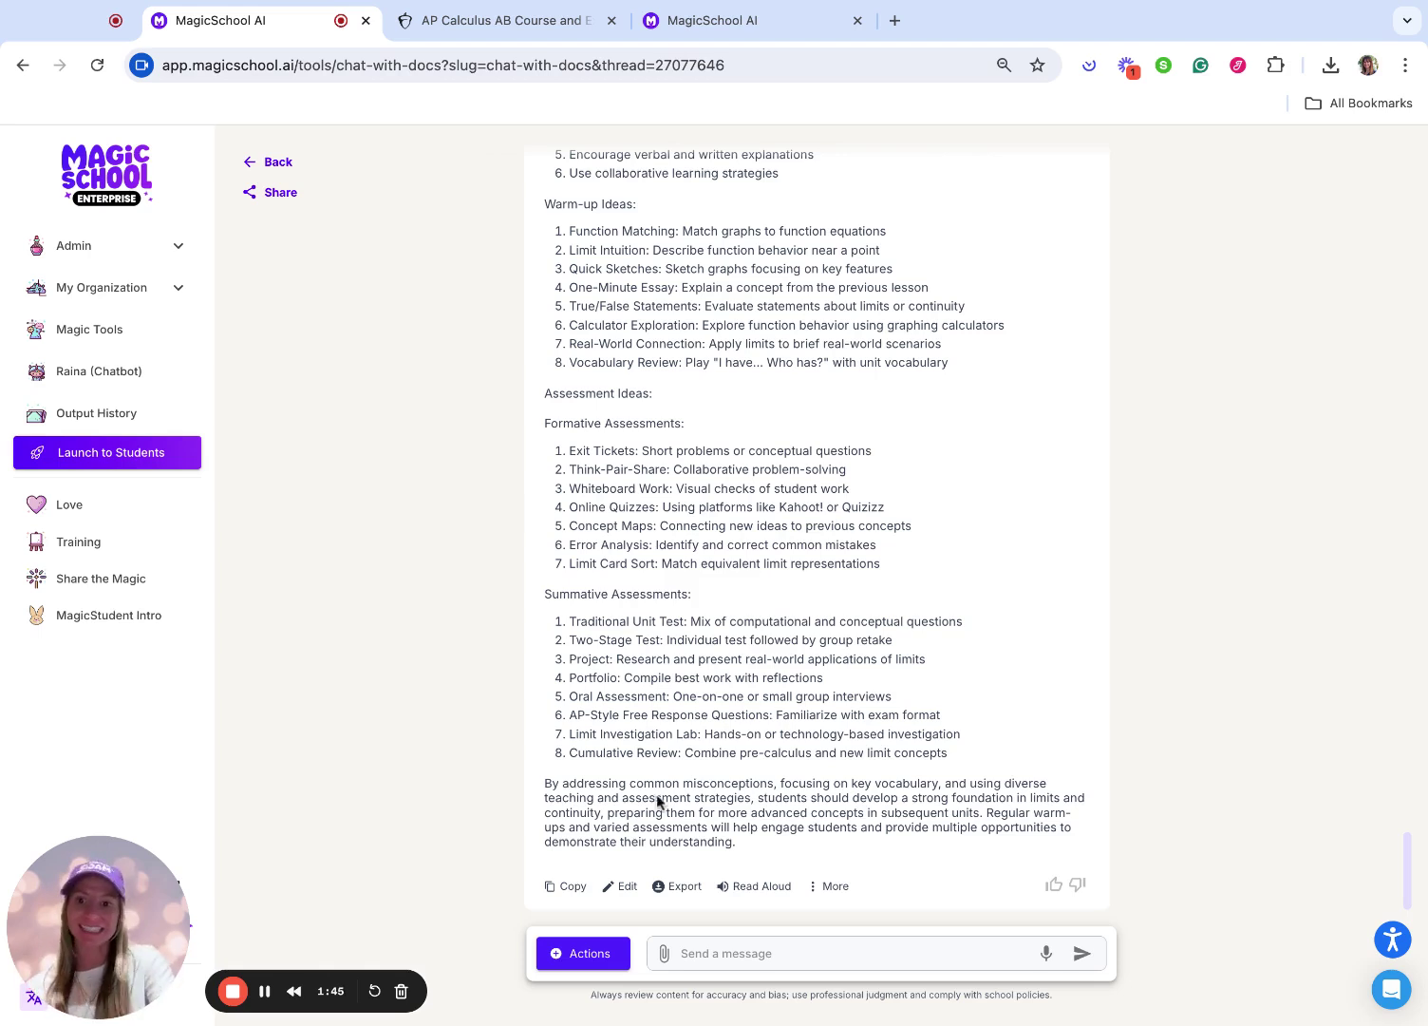
pyautogui.click(667, 955)
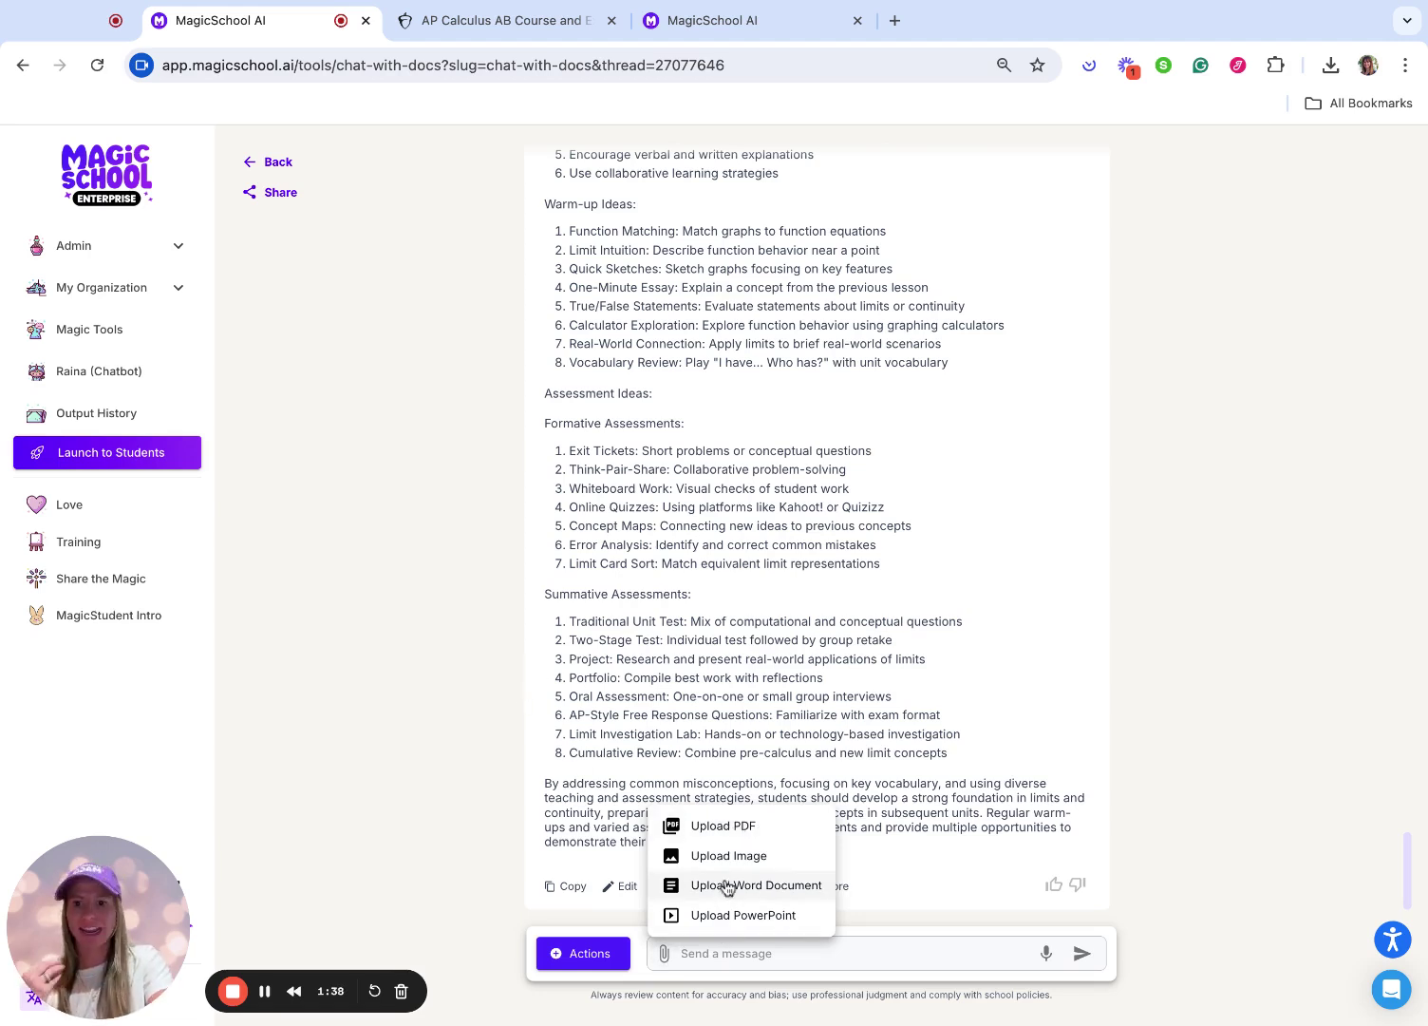
pyautogui.click(438, 576)
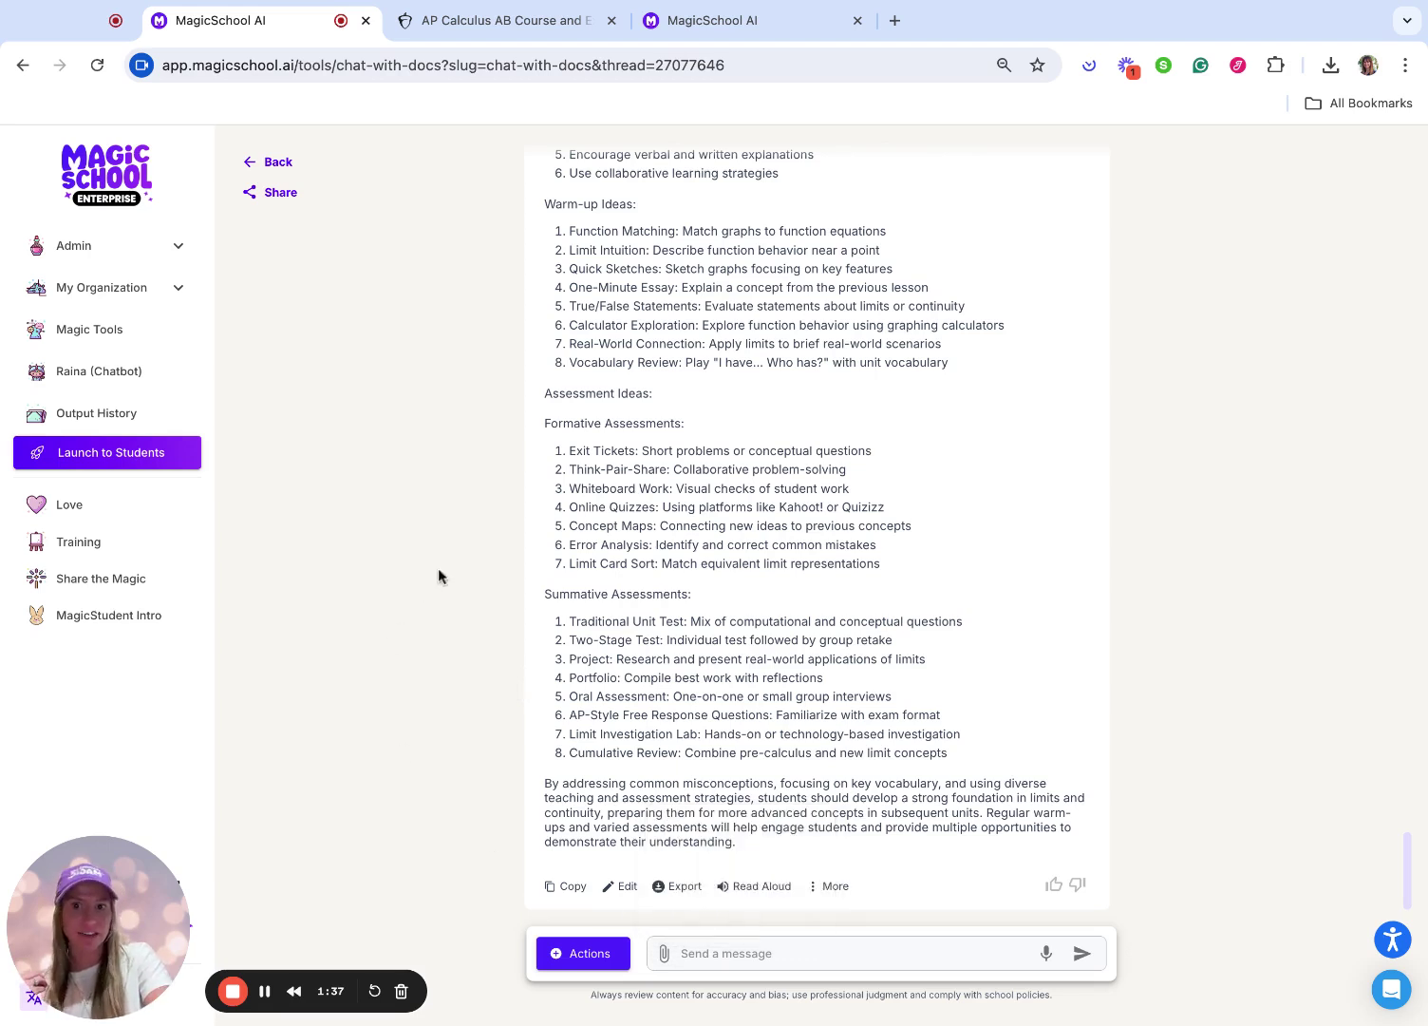